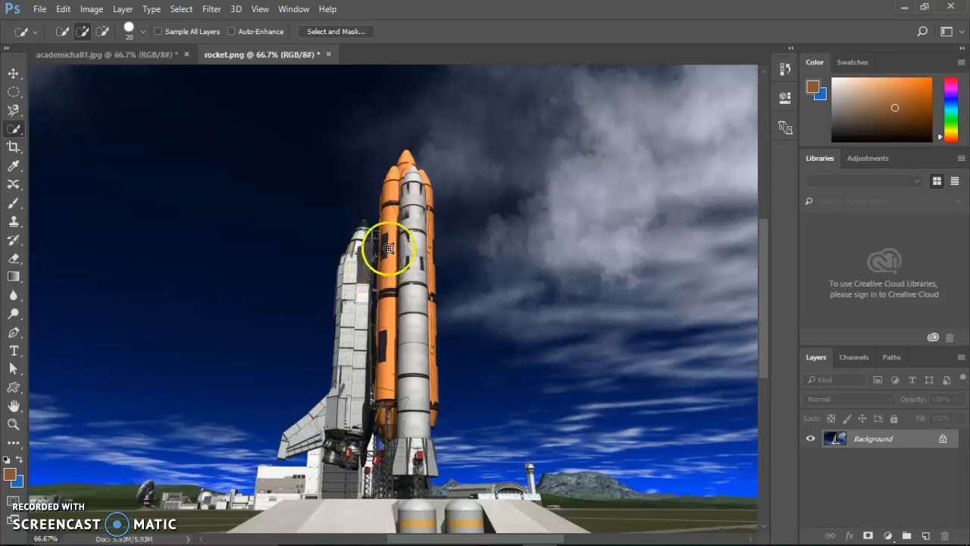
# Step: Crop rocket.png to a narrow upright frame around the space shuttle, down to the edge of the launch pad
pyautogui.click(152, 52)
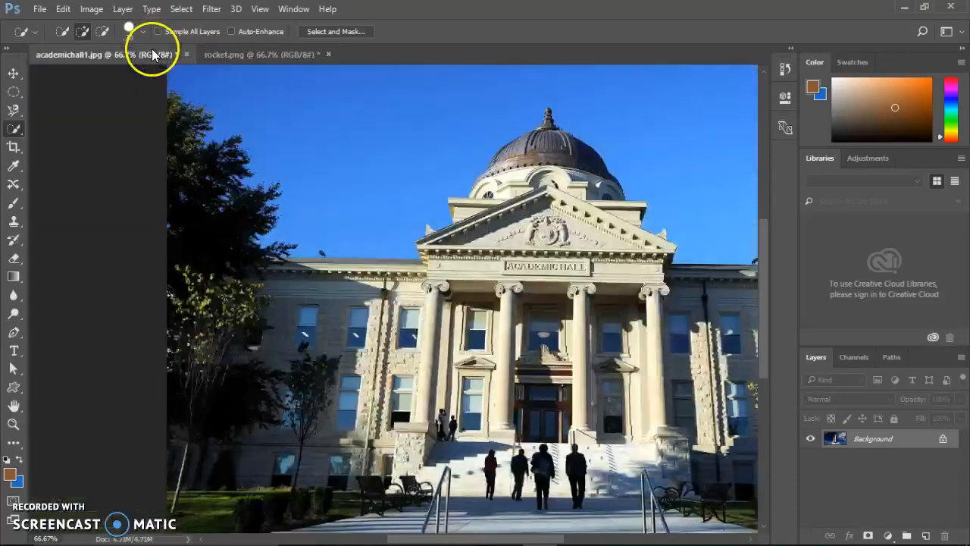
pyautogui.click(263, 57)
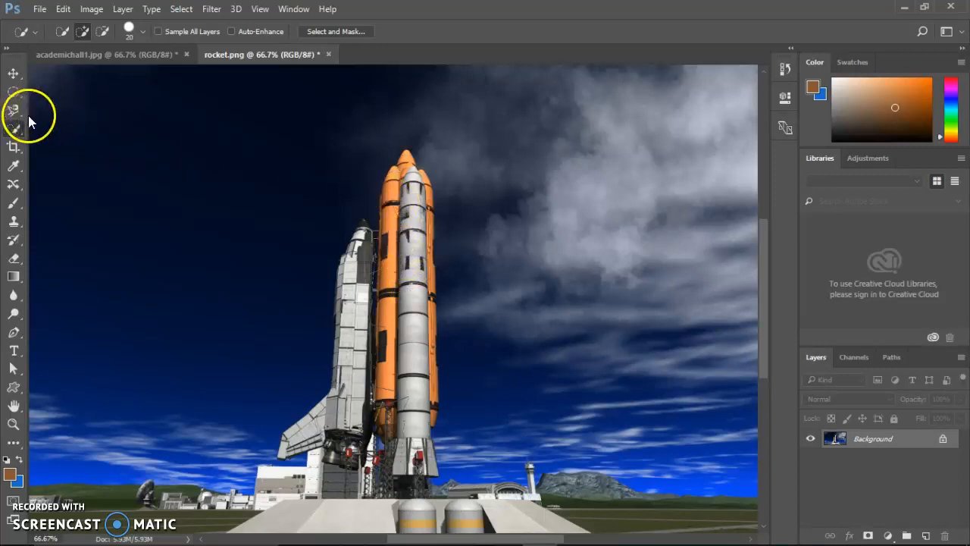
pyautogui.click(13, 149)
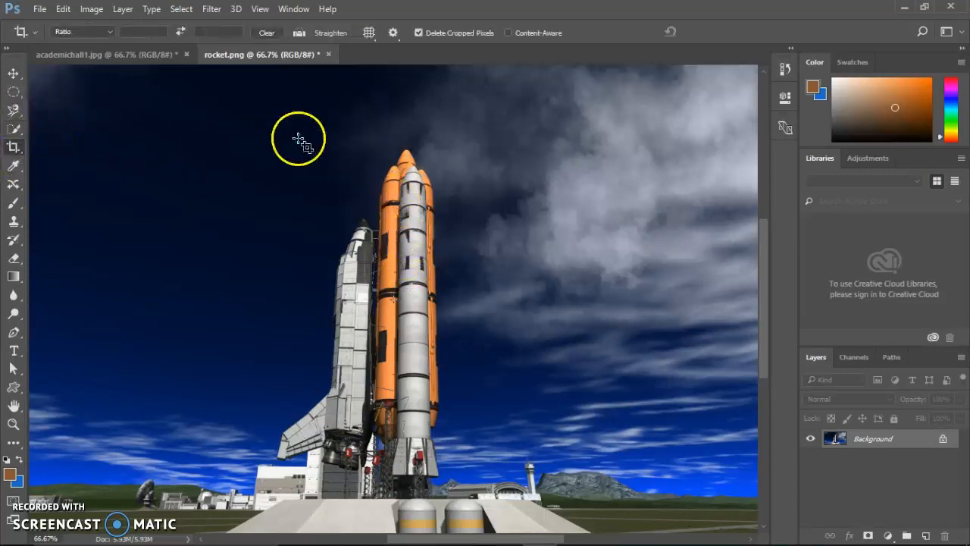
pyautogui.moveTo(299, 123); pyautogui.dragTo(479, 483)
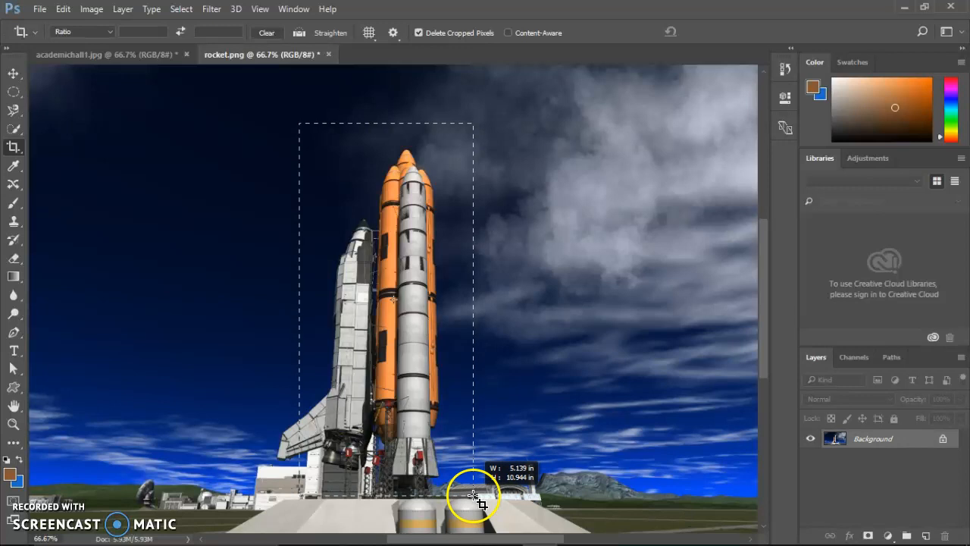
pyautogui.moveTo(303, 288); pyautogui.dragTo(291, 301)
pyautogui.click(717, 31)
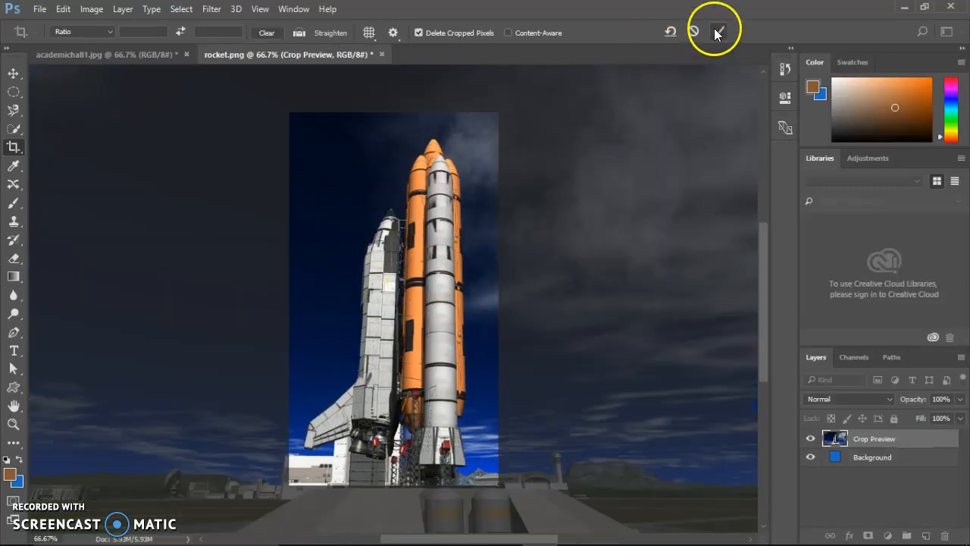
# Step: Float rocket.png in its own window and copy the cropped rocket into academichall1.jpg with the Move tool
pyautogui.moveTo(282, 53); pyautogui.dragTo(494, 92)
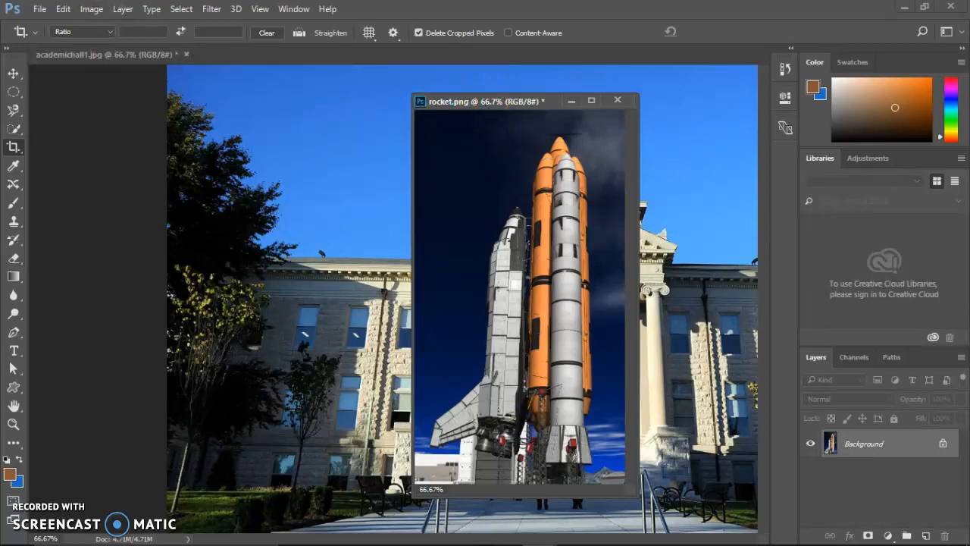
pyautogui.click(16, 73)
pyautogui.moveTo(574, 364); pyautogui.dragTo(309, 197)
# Step: Dock rocket.png back as a tab and move the rocket layer in academichall1.jpg over the building's left wing, beside the columned entrance
pyautogui.moveTo(537, 91); pyautogui.dragTo(531, 45)
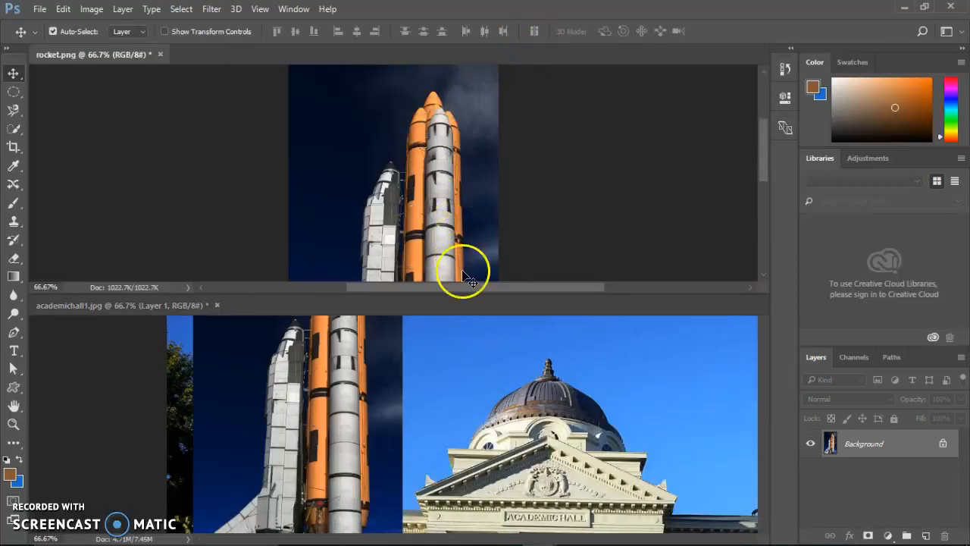
pyautogui.moveTo(91, 54); pyautogui.dragTo(262, 57)
pyautogui.moveTo(296, 249); pyautogui.dragTo(340, 371)
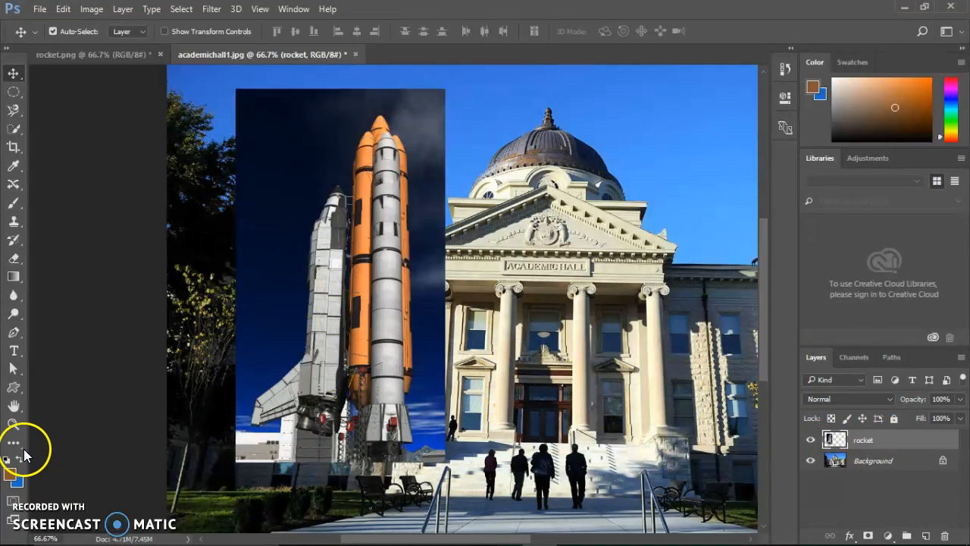
# Step: Select the tips of the orange rocket tanks with the Lasso tool in add-to-selection mode
pyautogui.click(14, 426)
pyautogui.click(351, 281)
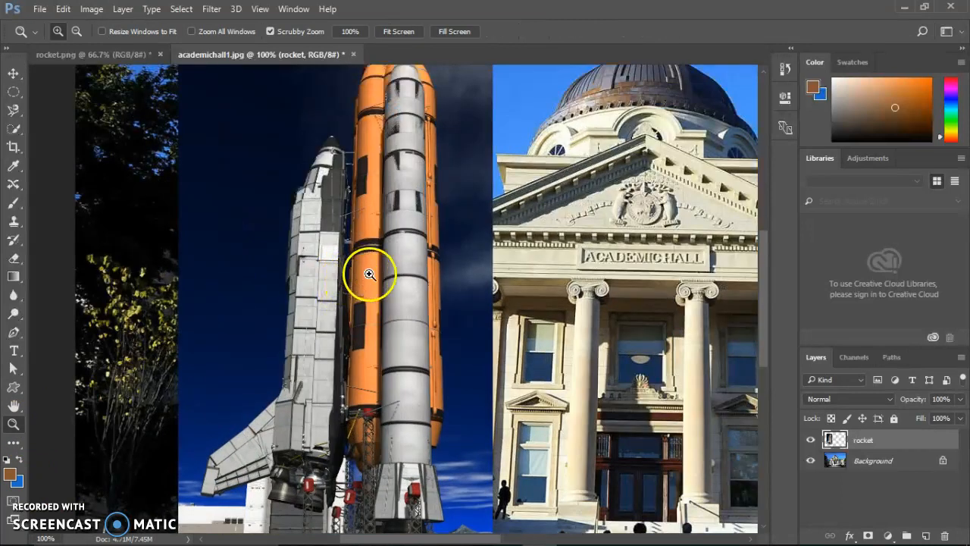
pyautogui.click(447, 188)
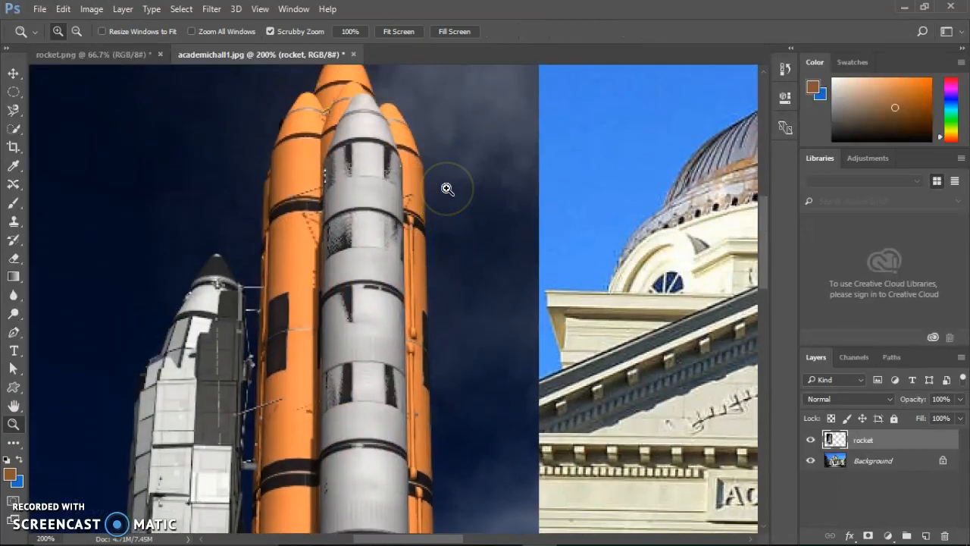
pyautogui.click(15, 112)
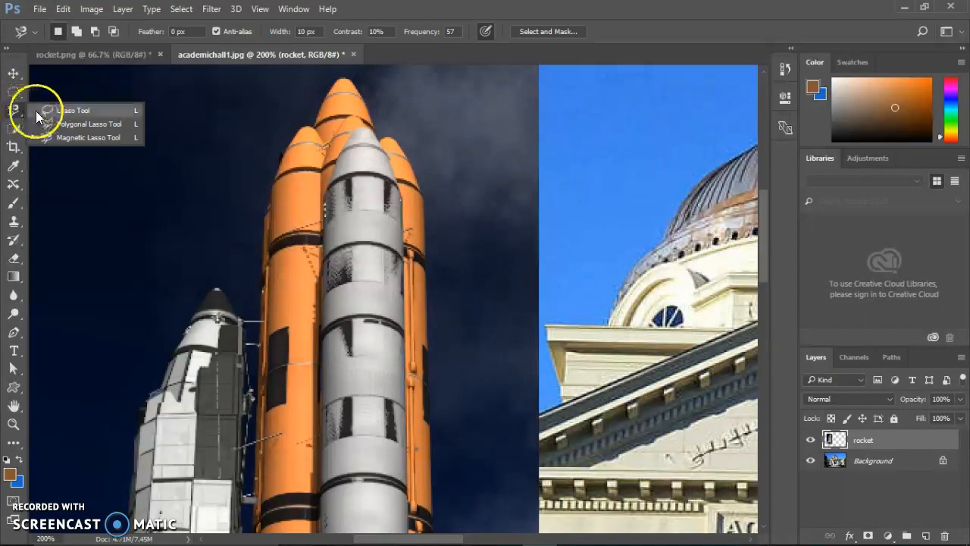
pyautogui.click(49, 113)
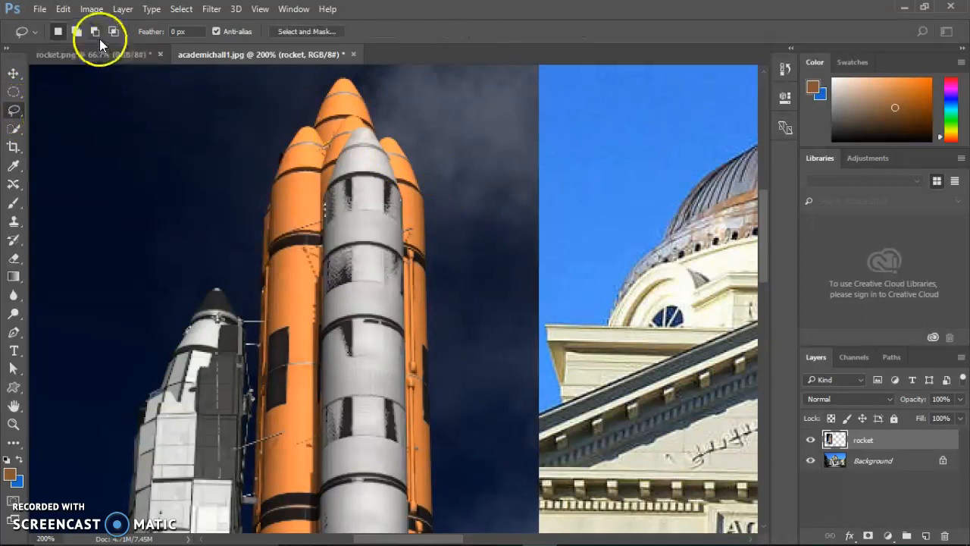
pyautogui.click(77, 32)
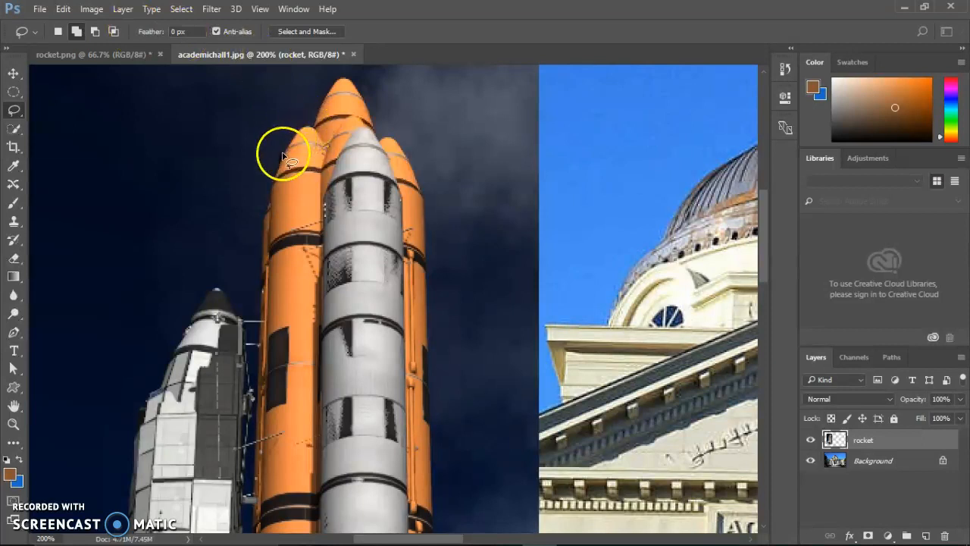
pyautogui.moveTo(283, 158); pyautogui.dragTo(302, 129)
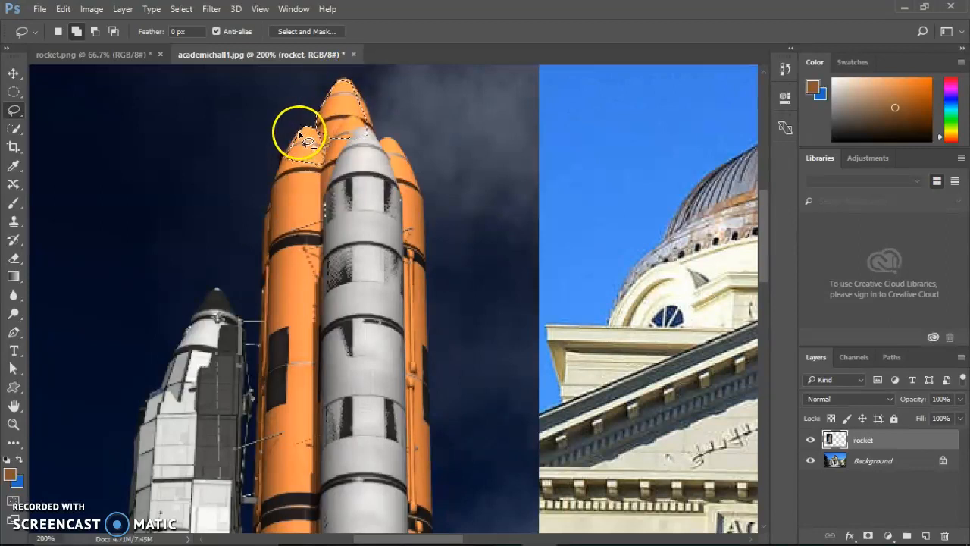
# Step: Extend the lasso selection down the left orange booster's upper part and along the grey booster's nose
pyautogui.moveTo(271, 184); pyautogui.dragTo(320, 198)
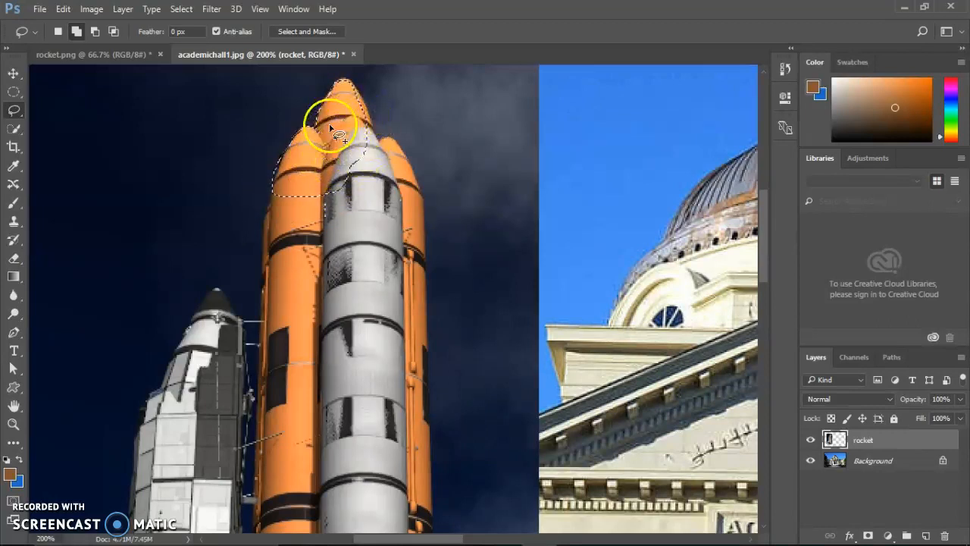
pyautogui.moveTo(341, 185); pyautogui.dragTo(354, 162)
pyautogui.moveTo(362, 114); pyautogui.dragTo(366, 121)
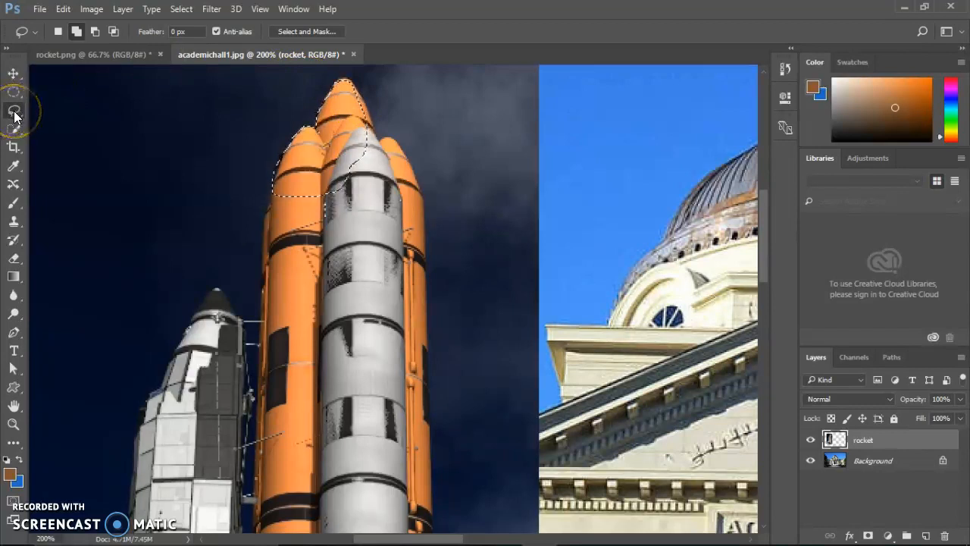
# Step: Add the flared base of the grey booster to the selection with the Polygonal Lasso tool
pyautogui.rightClick(15, 115)
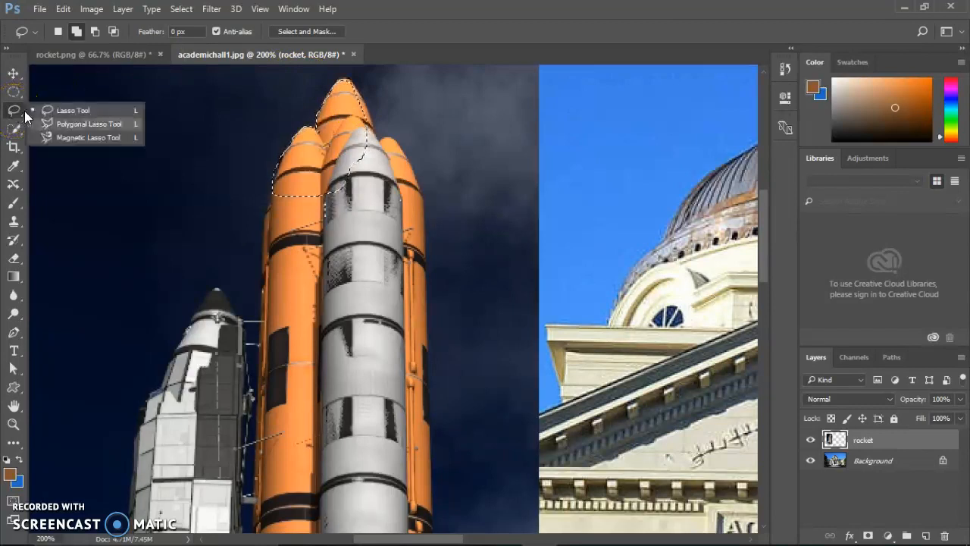
pyautogui.click(73, 125)
pyautogui.scroll(-2, 425, 314)
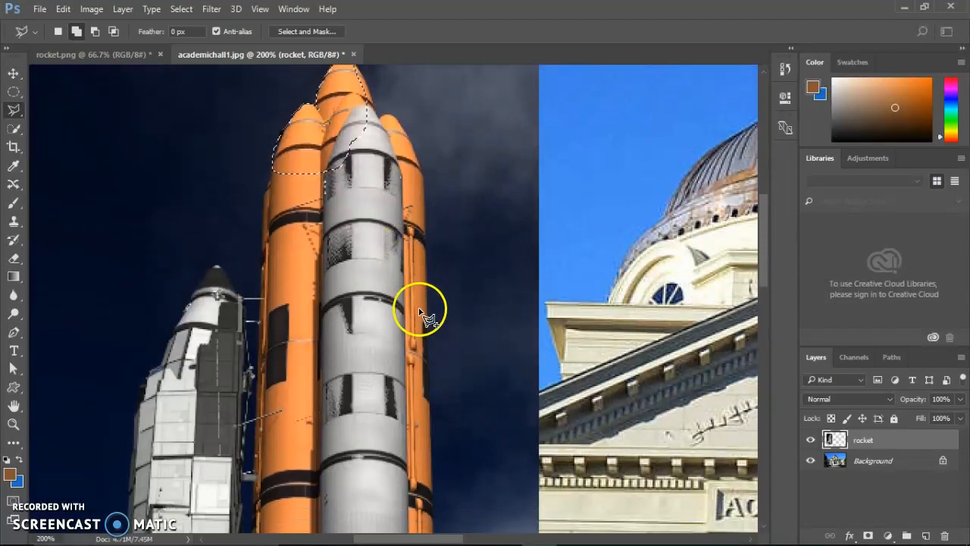
pyautogui.scroll(-10, 425, 318)
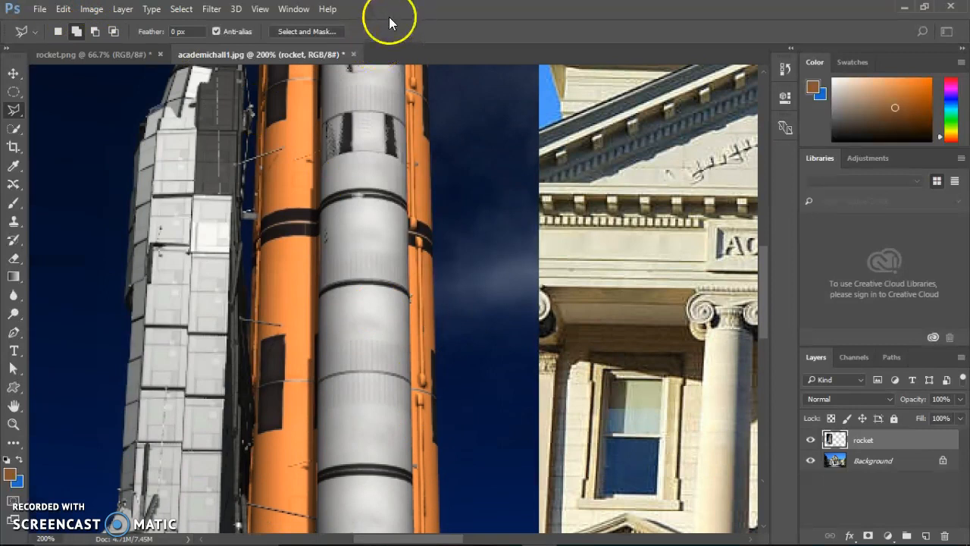
pyautogui.scroll(-11, 372, 325)
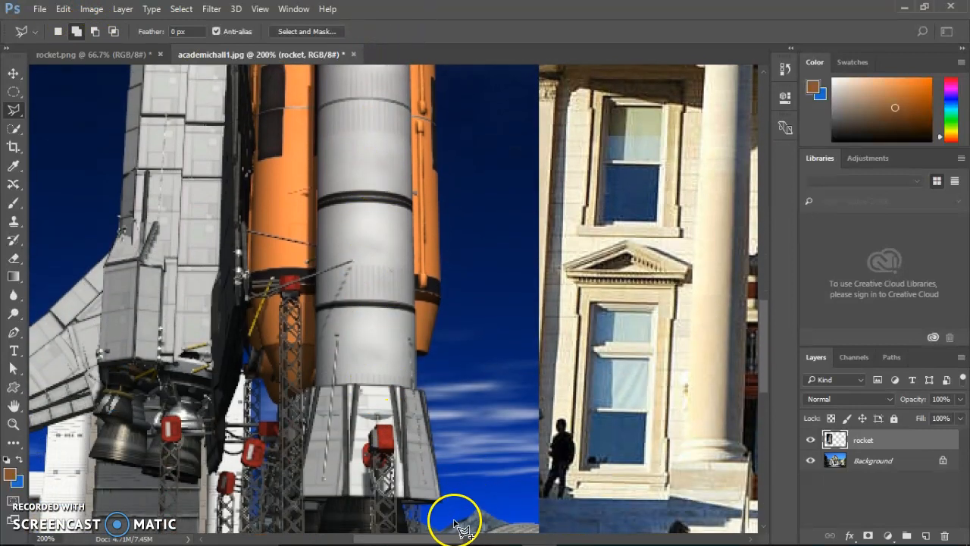
pyautogui.click(423, 389)
pyautogui.click(442, 501)
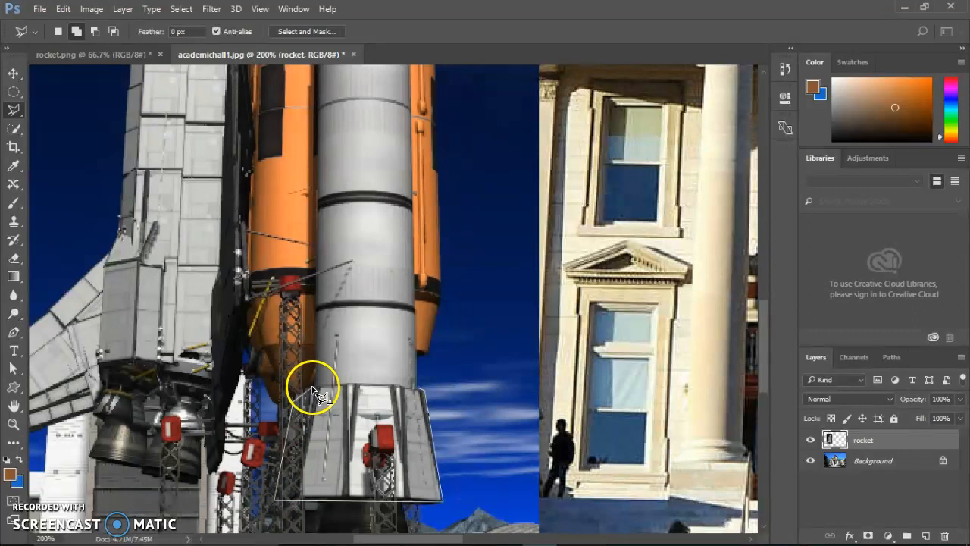
pyautogui.click(419, 390)
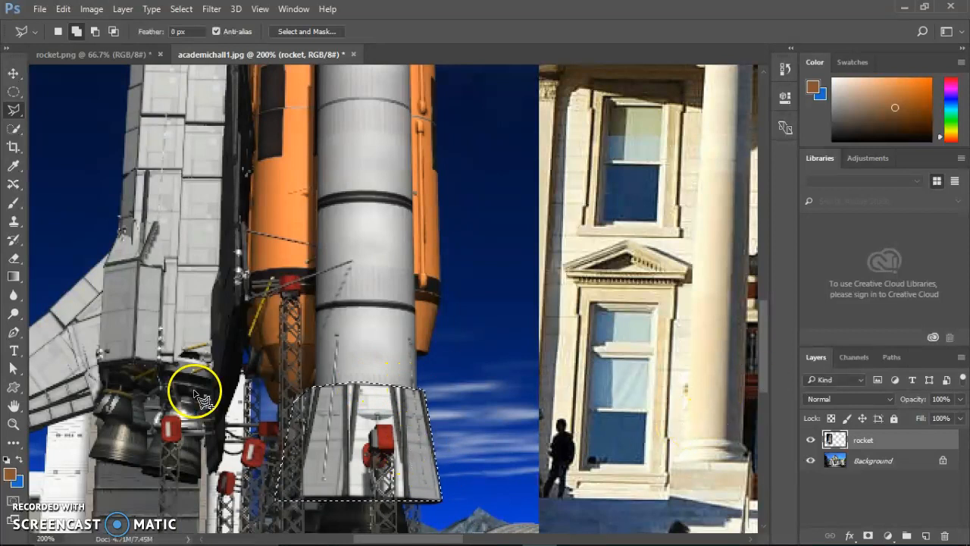
# Step: Add the shuttle's wing, tail section and engines plus the lower end of the orange tank to the selection with the Polygonal Lasso
pyautogui.moveTo(370, 539); pyautogui.dragTo(340, 539)
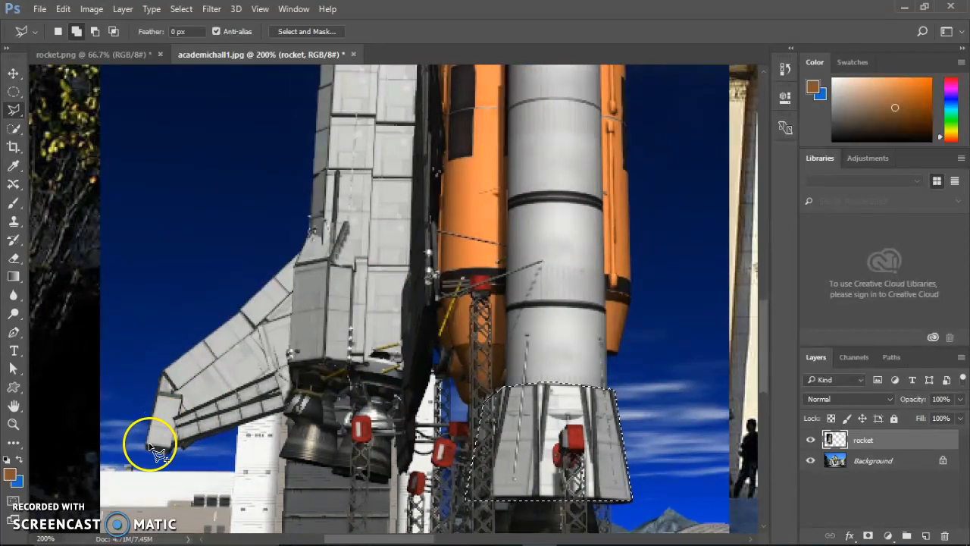
pyautogui.click(163, 375)
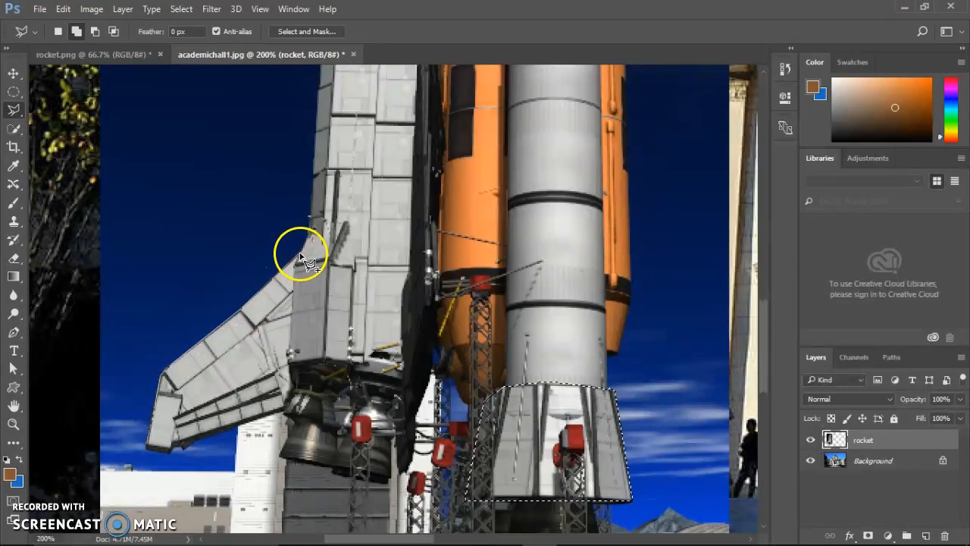
pyautogui.click(310, 214)
pyautogui.click(509, 219)
pyautogui.click(501, 389)
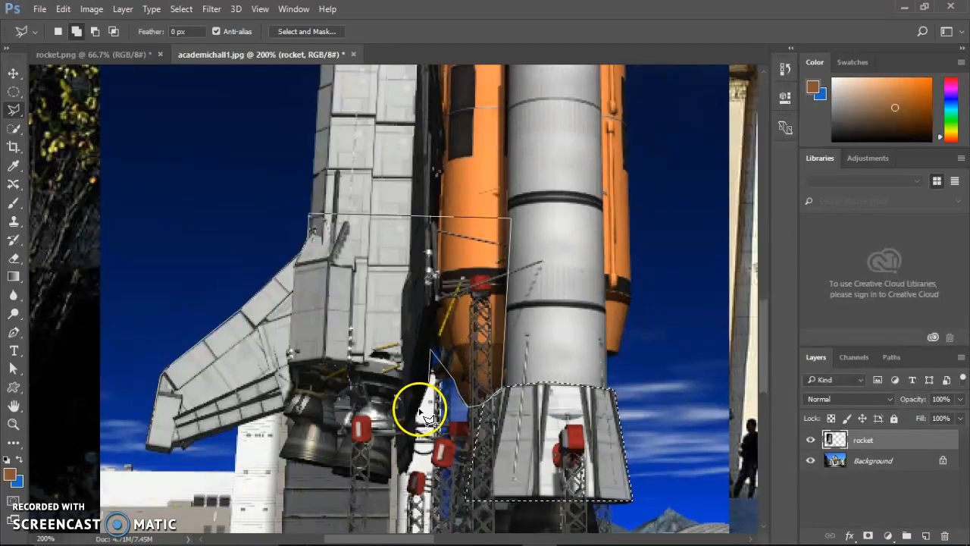
pyautogui.click(395, 426)
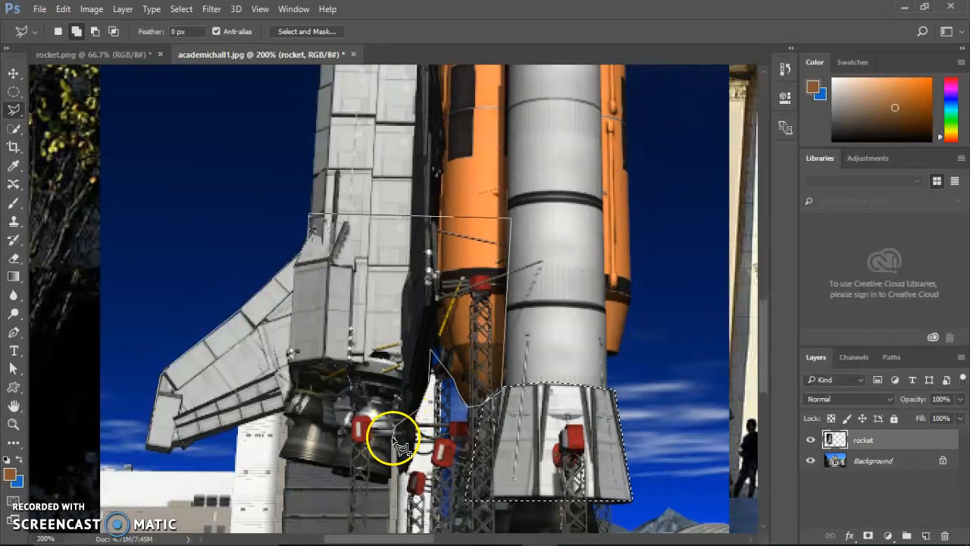
pyautogui.click(392, 478)
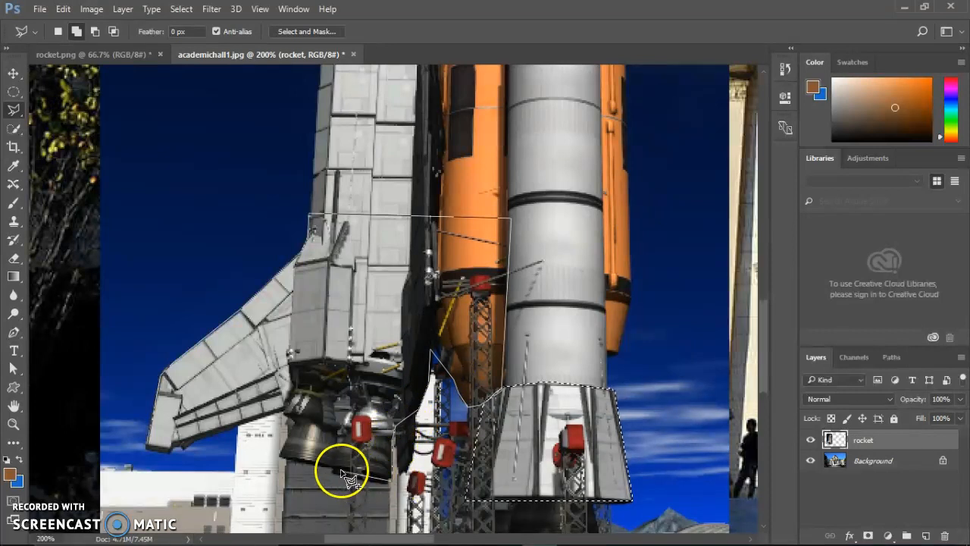
pyautogui.click(278, 454)
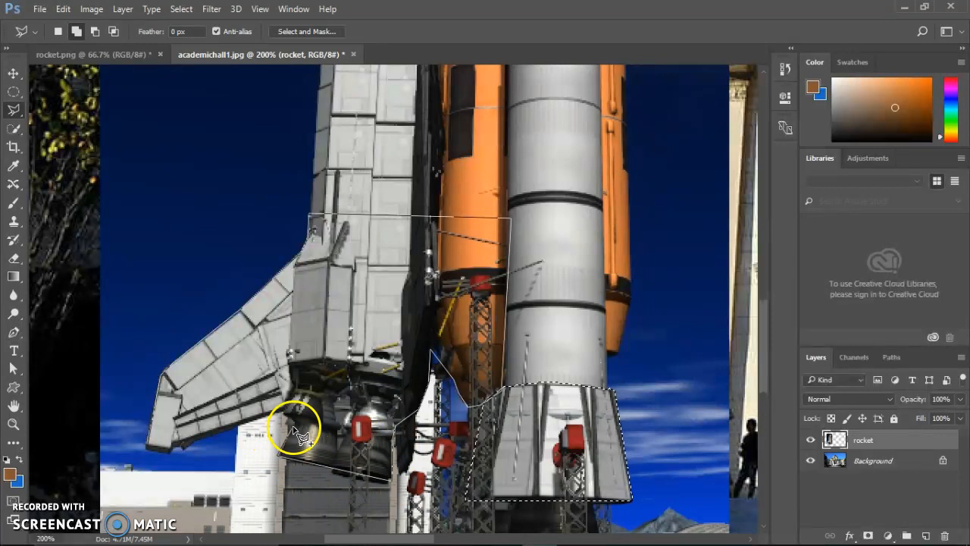
pyautogui.click(286, 413)
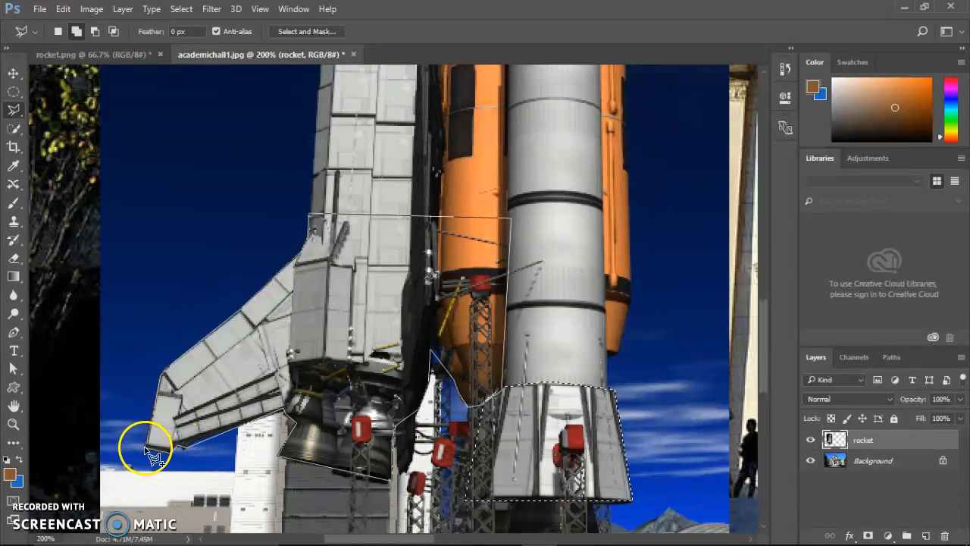
pyautogui.click(147, 448)
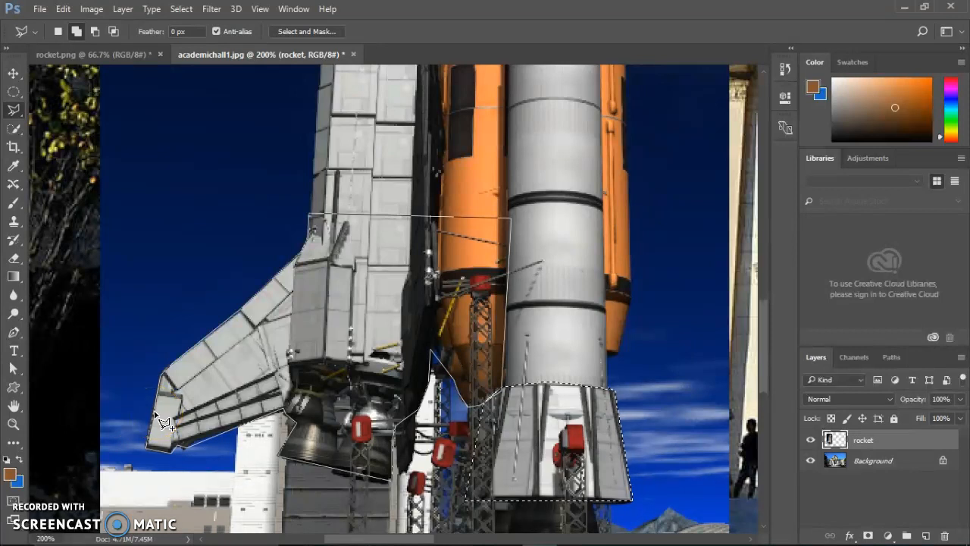
pyautogui.click(154, 412)
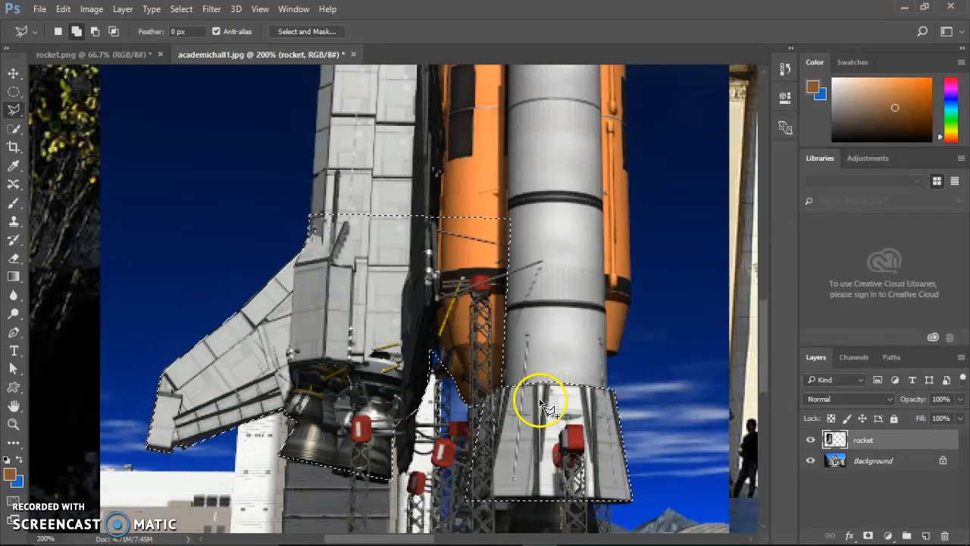
pyautogui.hotkey('ctrl', '-')
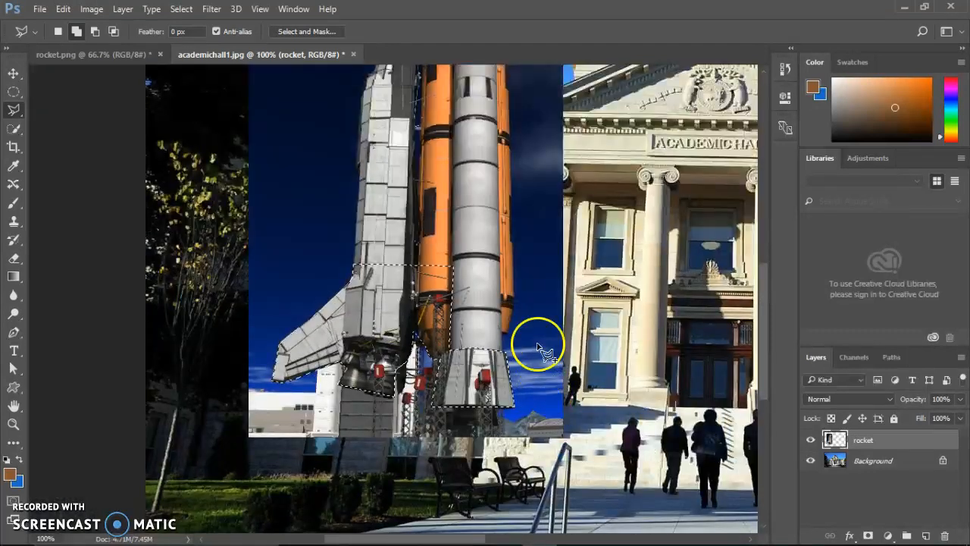
pyautogui.scroll(3, 468, 212)
pyautogui.scroll(4, 467, 226)
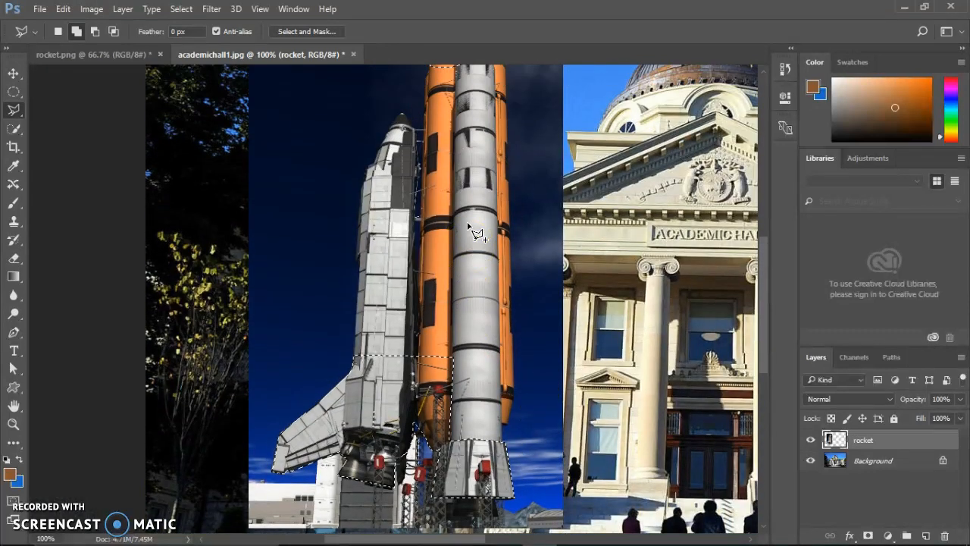
pyautogui.scroll(-1, 467, 226)
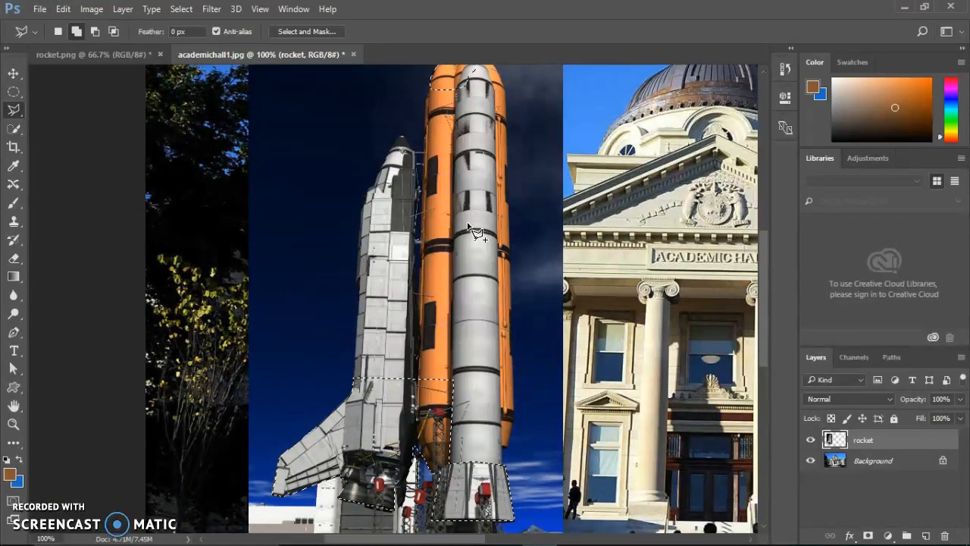
pyautogui.scroll(-3, 444, 369)
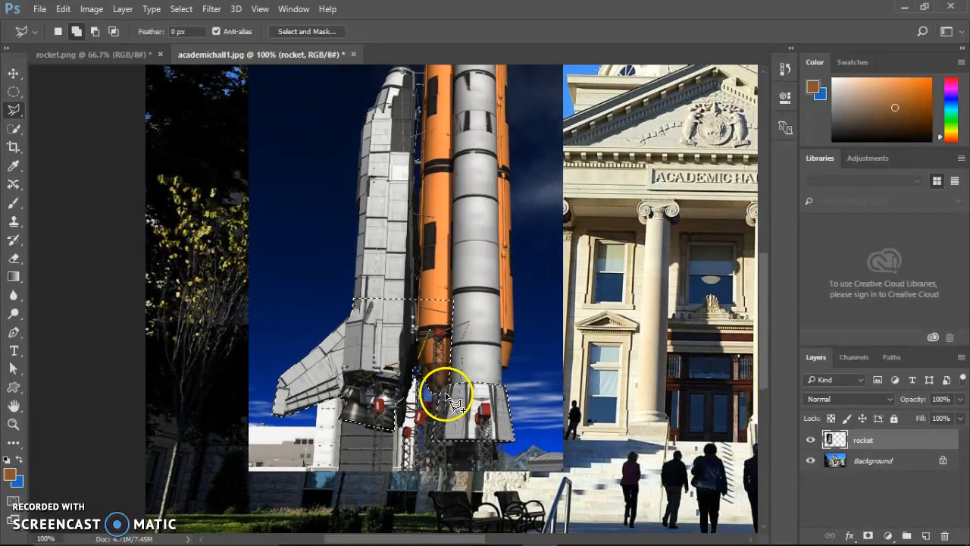
# Step: Start a Magnetic Lasso outline at the orange tank's tip and trace the upper outer edge of the right orange booster
pyautogui.scroll(5, 179, 247)
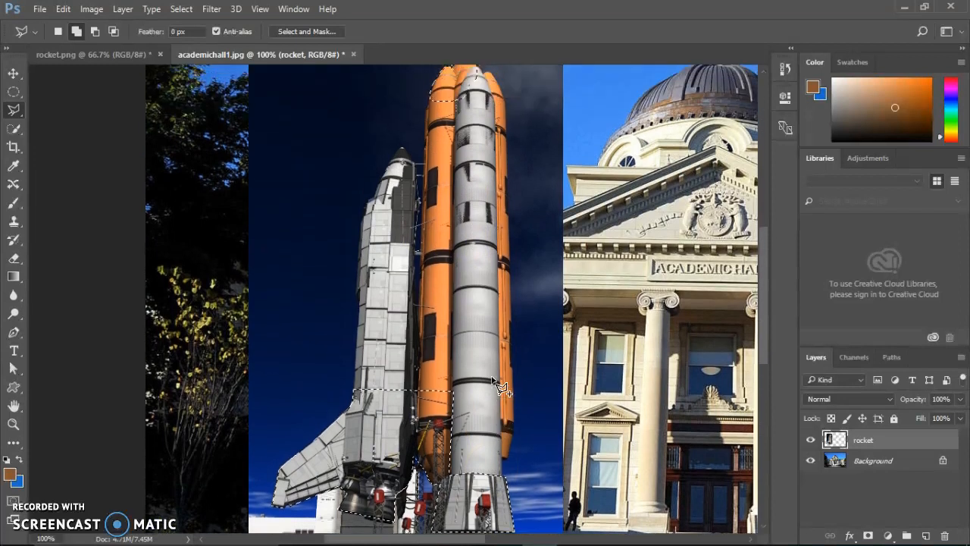
pyautogui.rightClick(14, 110)
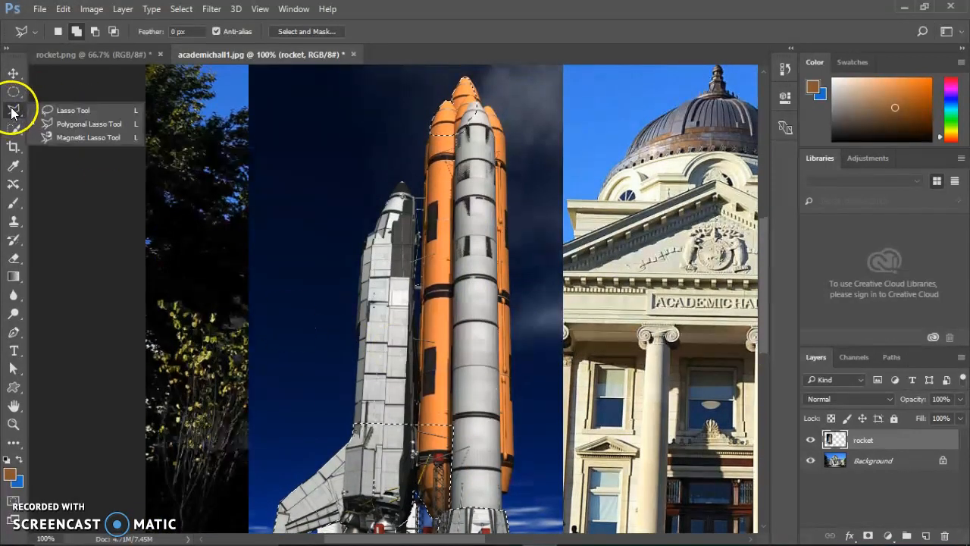
pyautogui.click(57, 138)
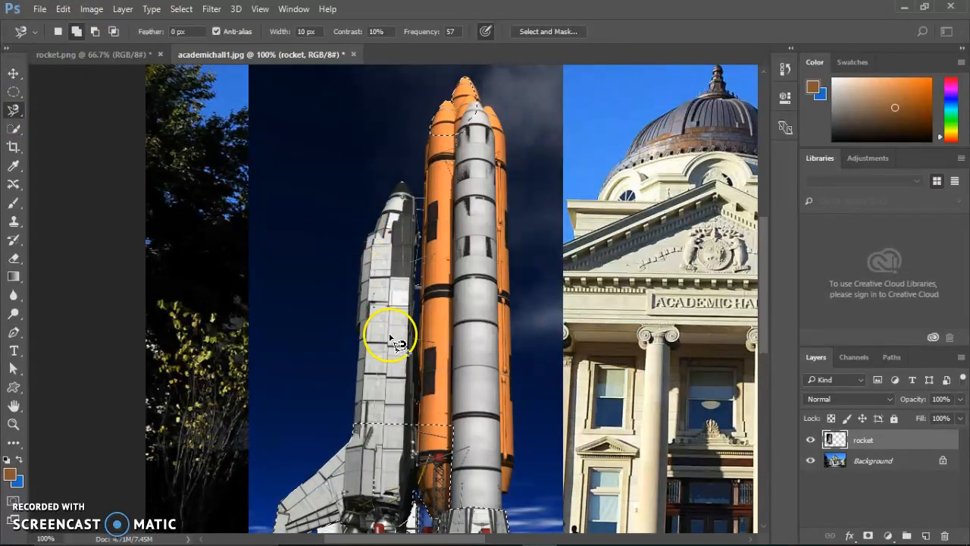
pyautogui.click(14, 424)
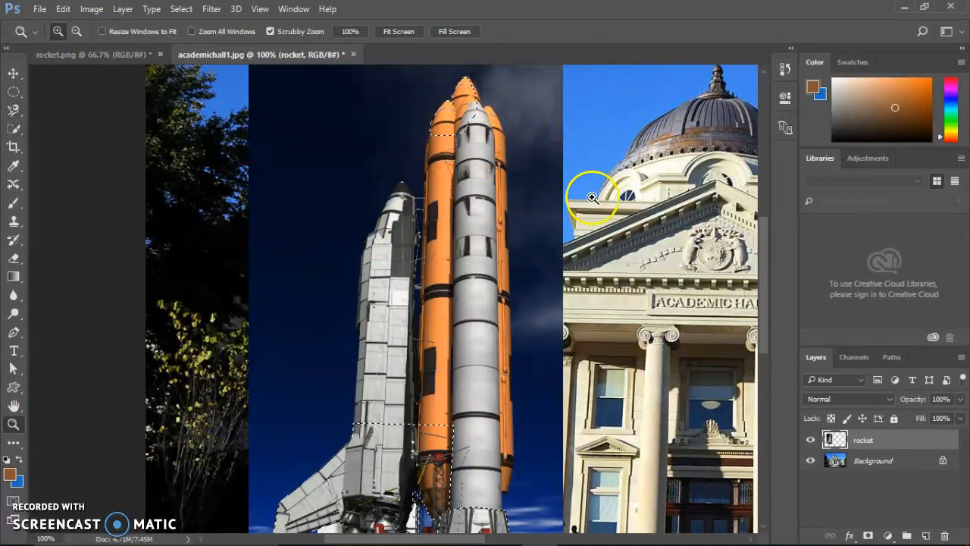
pyautogui.click(596, 180)
pyautogui.click(419, 149)
pyautogui.scroll(3, 444, 225)
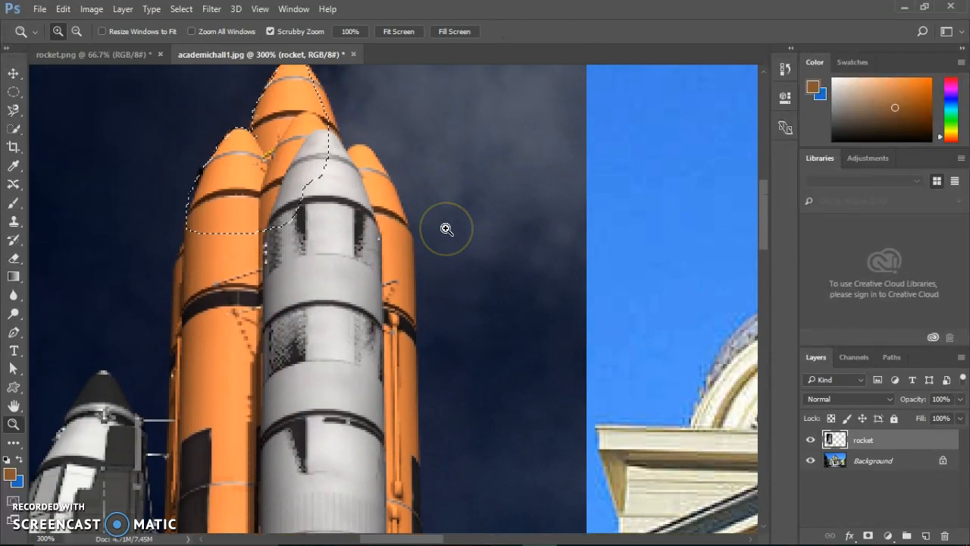
pyautogui.click(12, 129)
pyautogui.click(14, 110)
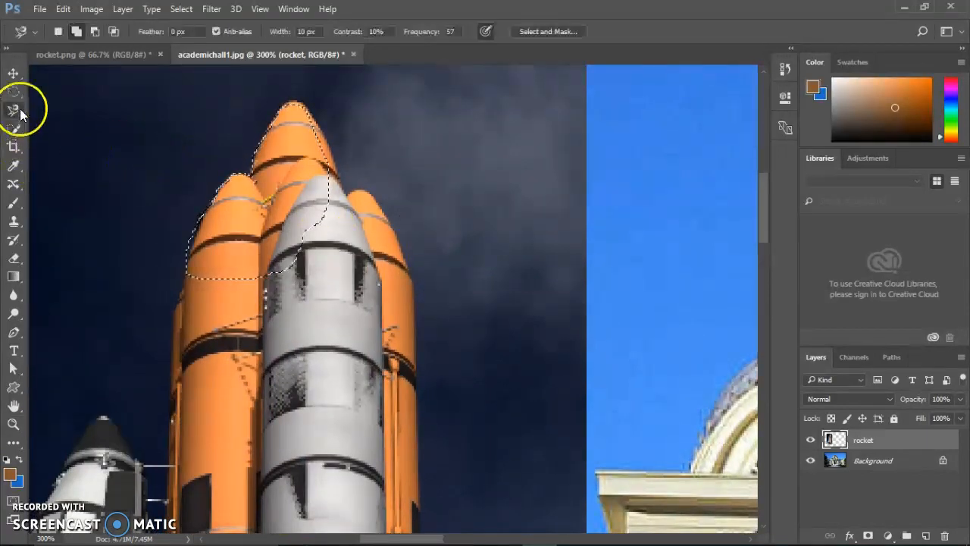
pyautogui.click(289, 100)
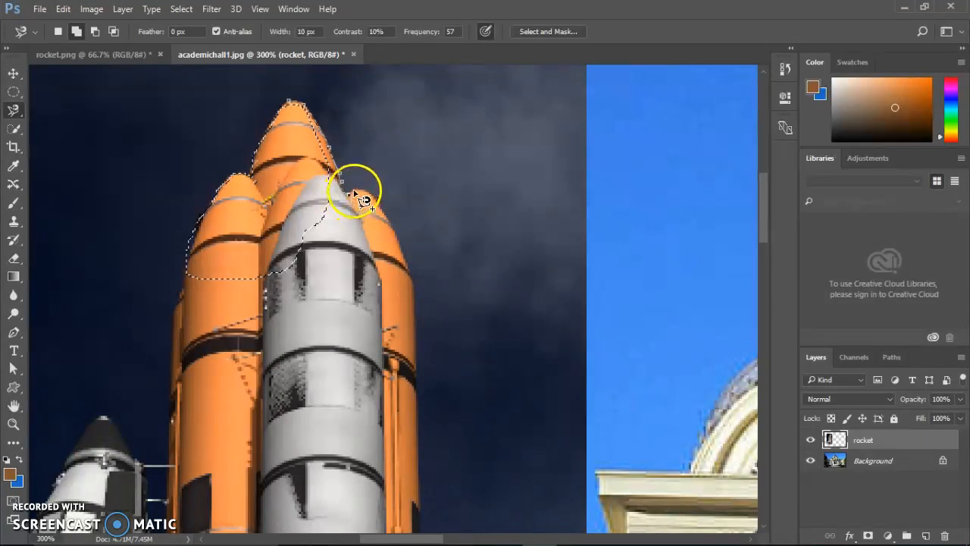
pyautogui.click(363, 191)
pyautogui.click(390, 221)
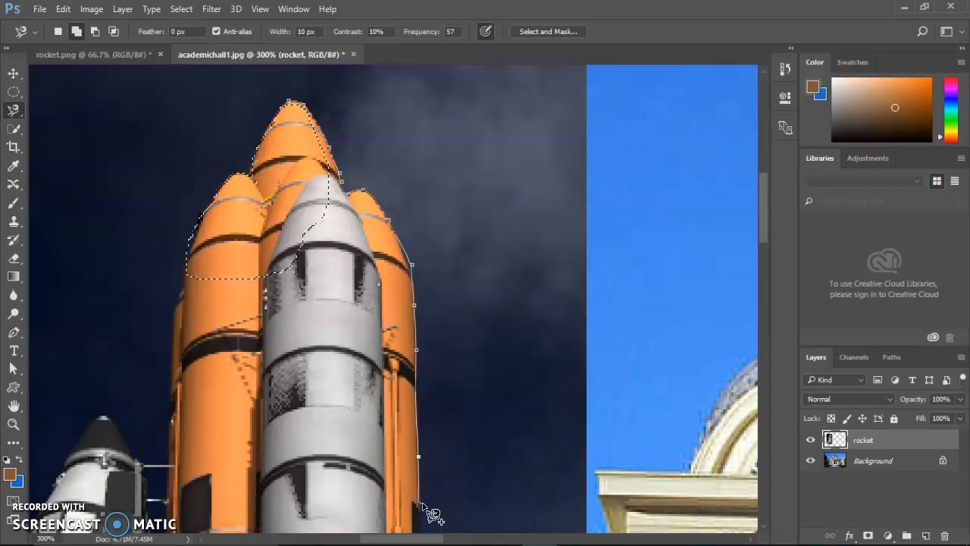
# Step: Continue the magnetic outline down the right orange booster to the grey booster's flared base and close it through the rocket's interior
pyautogui.moveTo(429, 520); pyautogui.dragTo(455, 106)
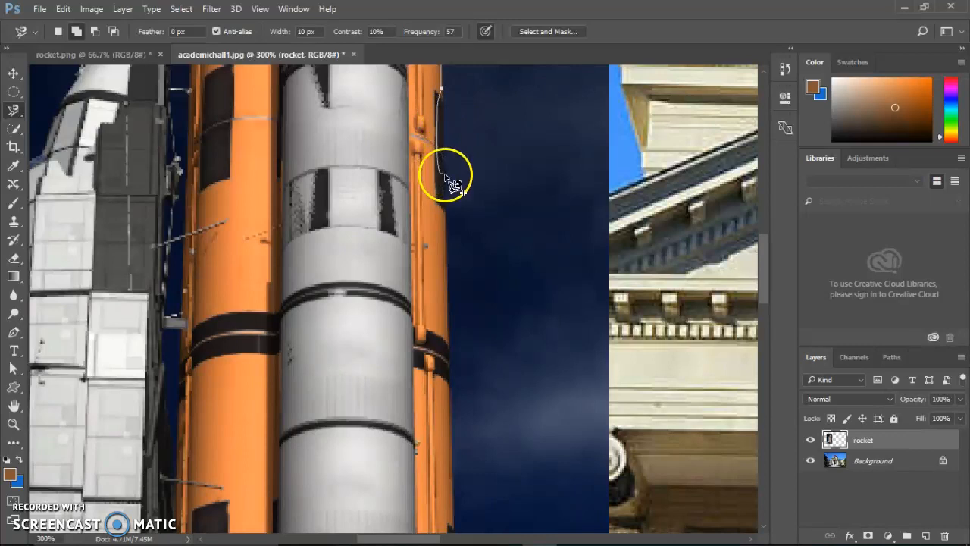
pyautogui.press('BackSpace')
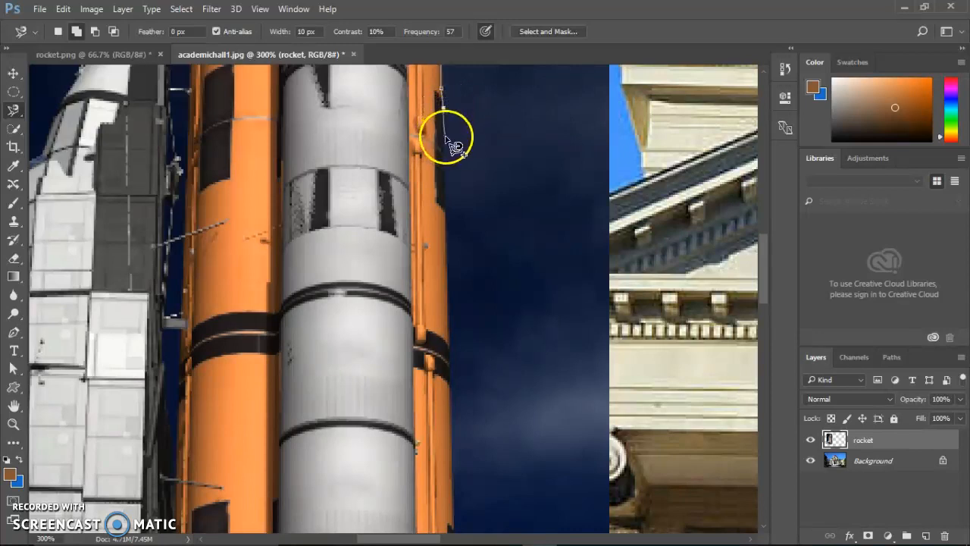
pyautogui.click(447, 211)
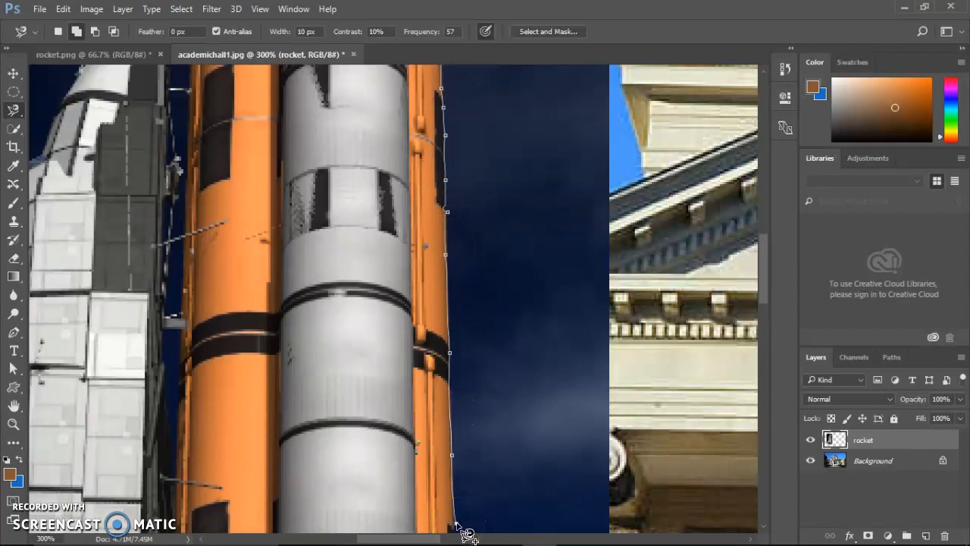
pyautogui.moveTo(457, 479); pyautogui.dragTo(437, 108)
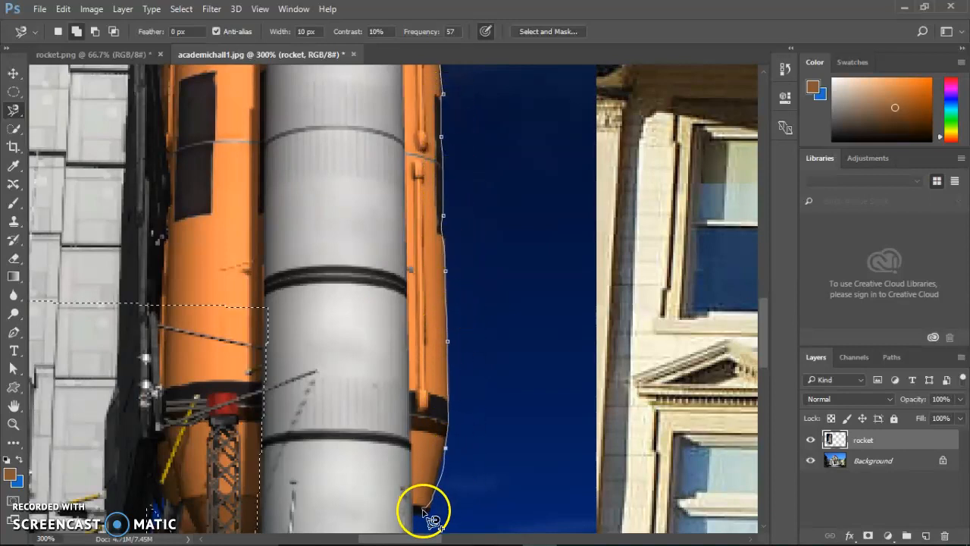
pyautogui.moveTo(379, 493); pyautogui.dragTo(385, 258)
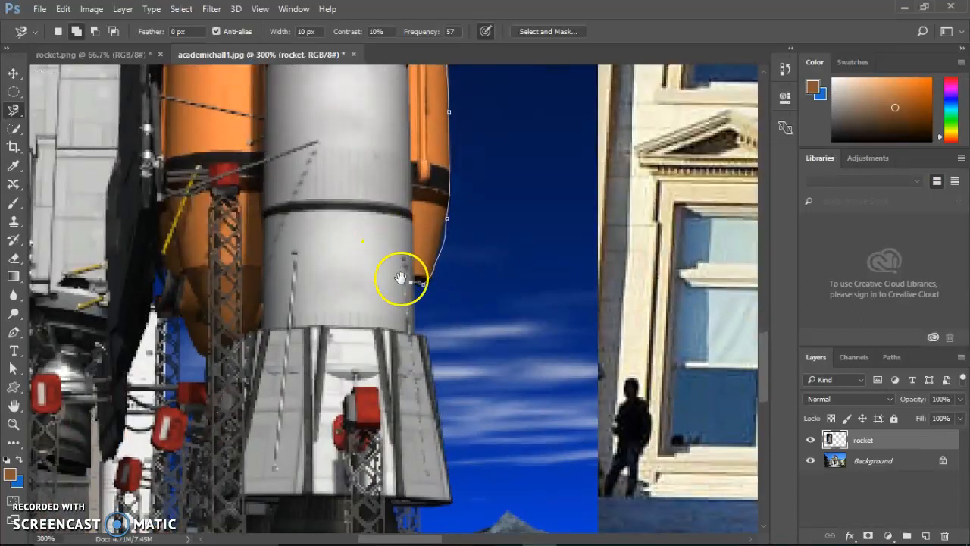
pyautogui.click(418, 341)
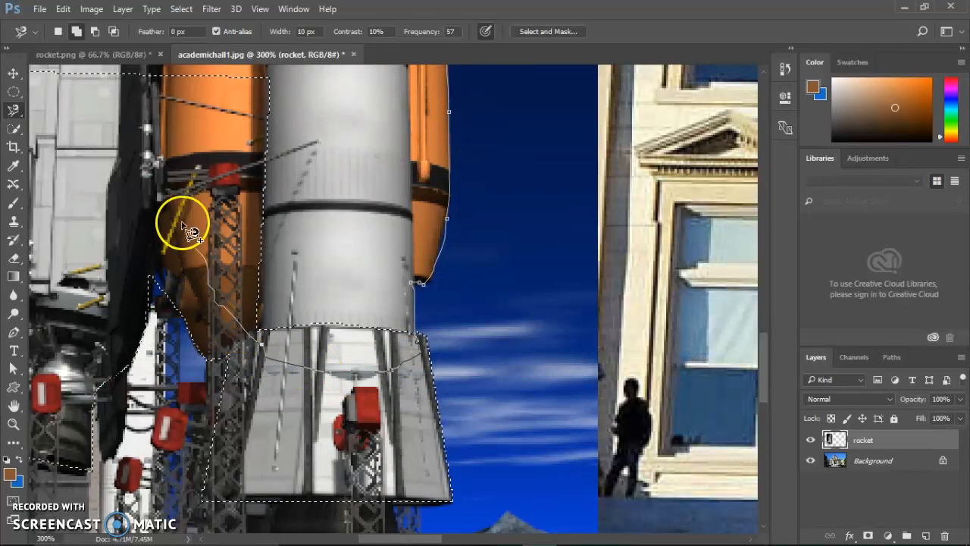
pyautogui.click(59, 76)
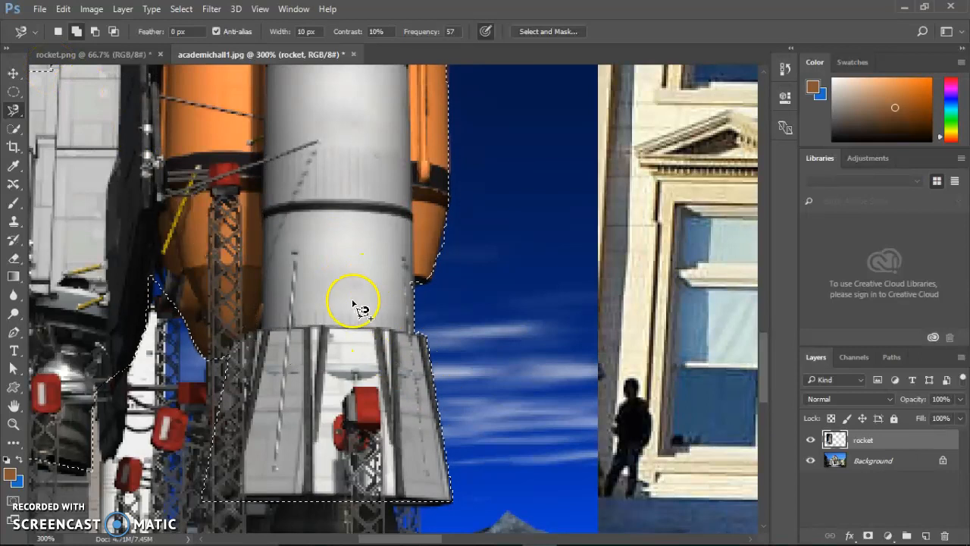
# Step: Add the shuttle's outer edge, its nose and the left orange booster's edge to the selection with the Magnetic Lasso
pyautogui.scroll(-3, 345, 294)
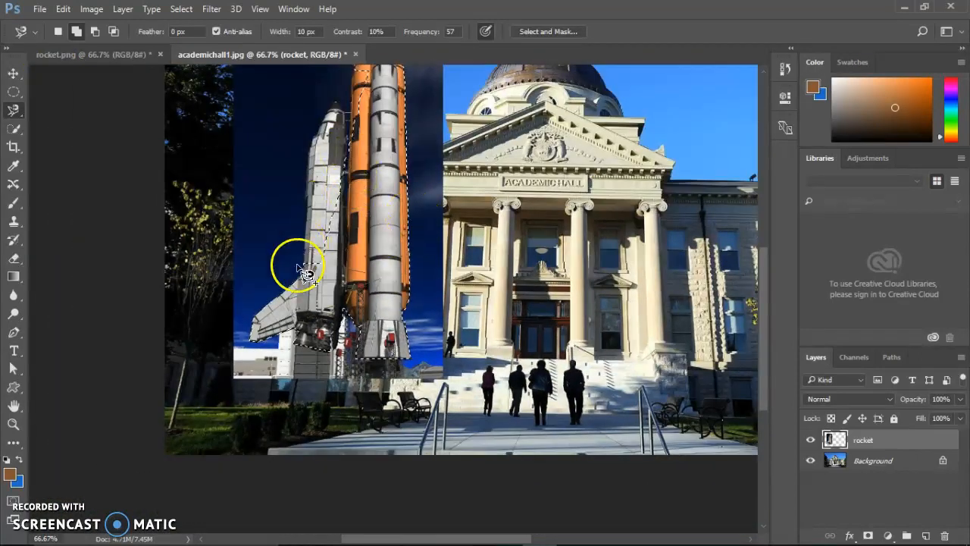
pyautogui.scroll(4, 314, 259)
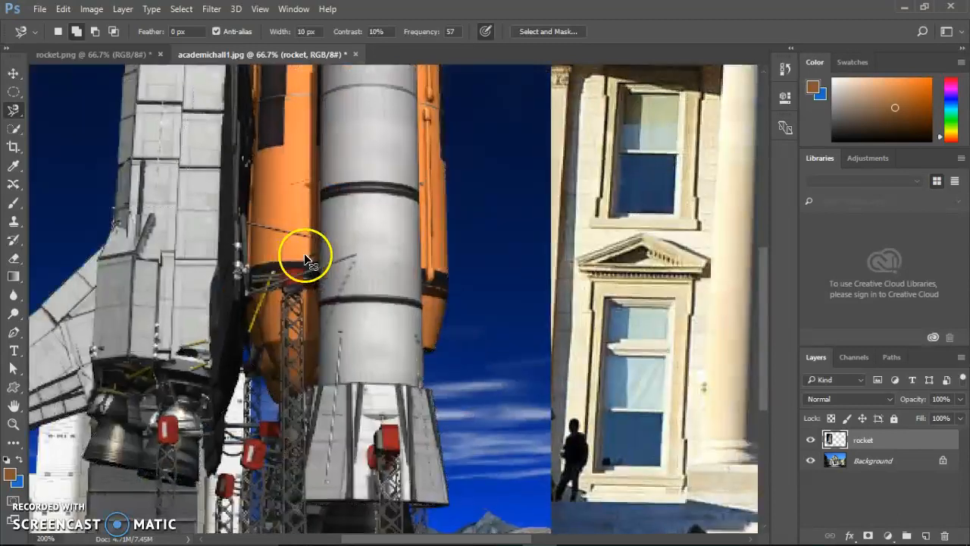
pyautogui.moveTo(177, 210); pyautogui.dragTo(455, 396)
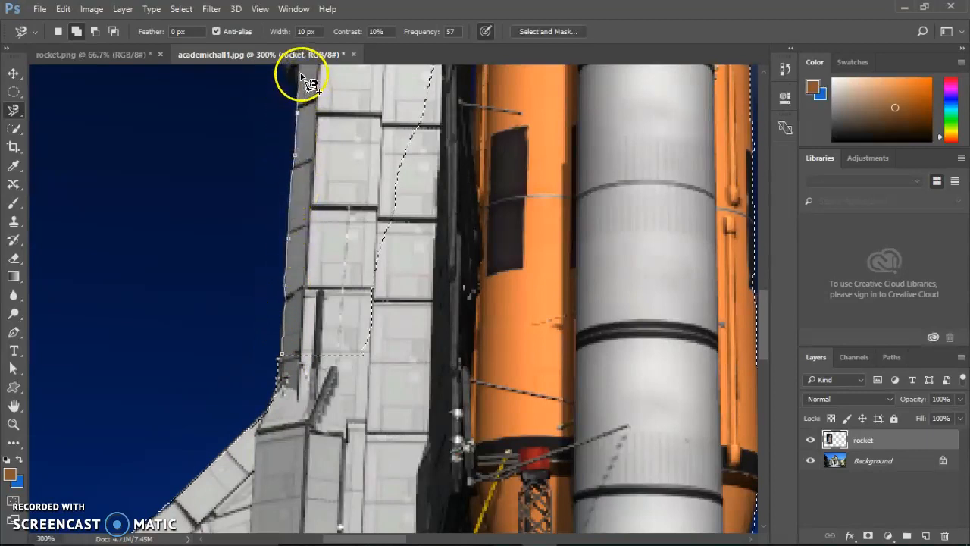
pyautogui.moveTo(300, 72)
pyautogui.mouseDown()
pyautogui.moveTo(299, 351)
pyautogui.moveTo(272, 465)
pyautogui.mouseUp()
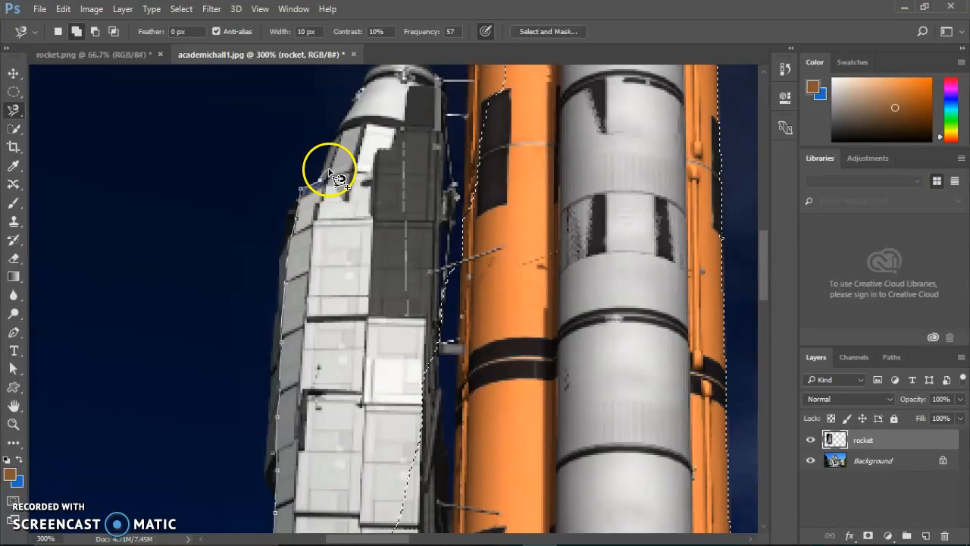
pyautogui.moveTo(354, 96)
pyautogui.mouseDown()
pyautogui.moveTo(390, 234)
pyautogui.moveTo(372, 382)
pyautogui.mouseUp()
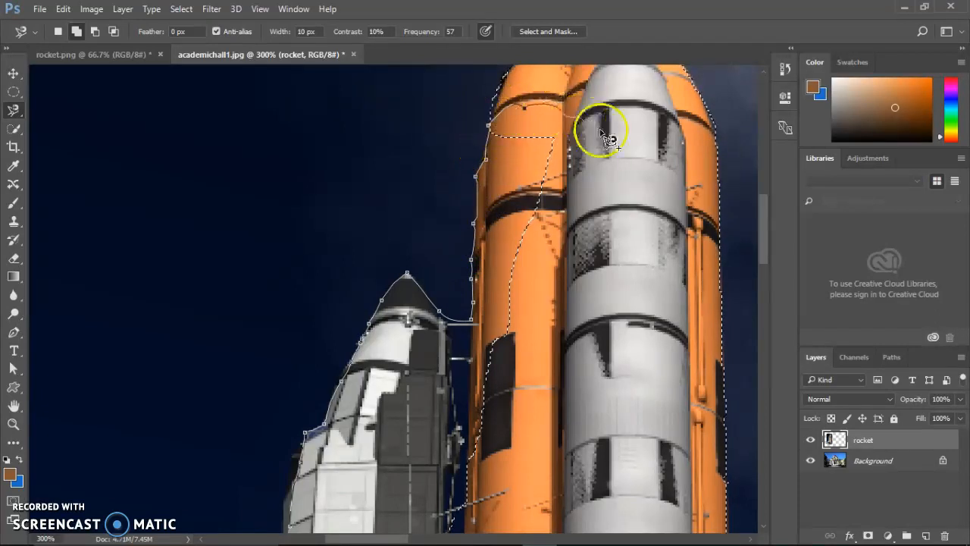
pyautogui.doubleClick(605, 515)
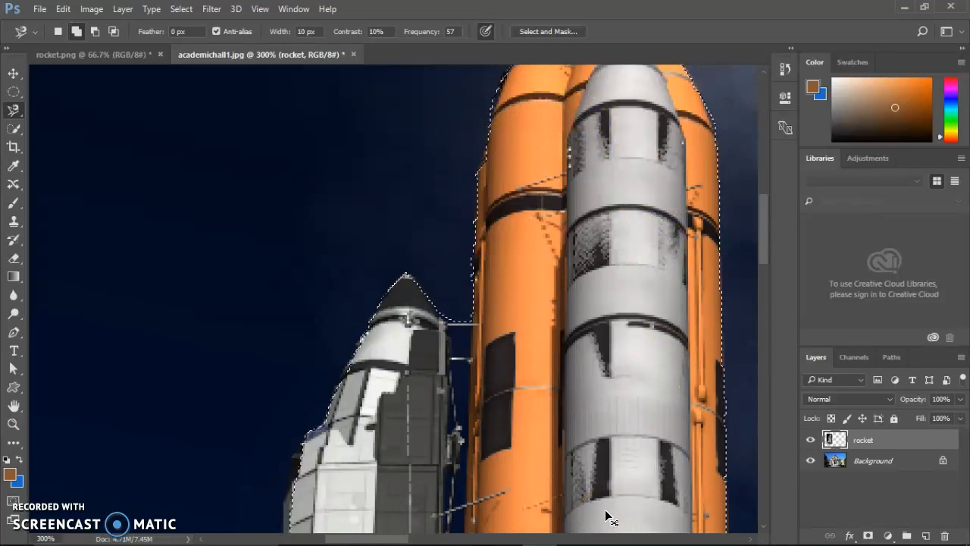
# Step: Open the rocket selection in Select and Mask and set the red overlay's opacity to 61%
pyautogui.hotkey('ctrl', '-')
pyautogui.hotkey('ctrl', '-')
pyautogui.hotkey('ctrl', '-')
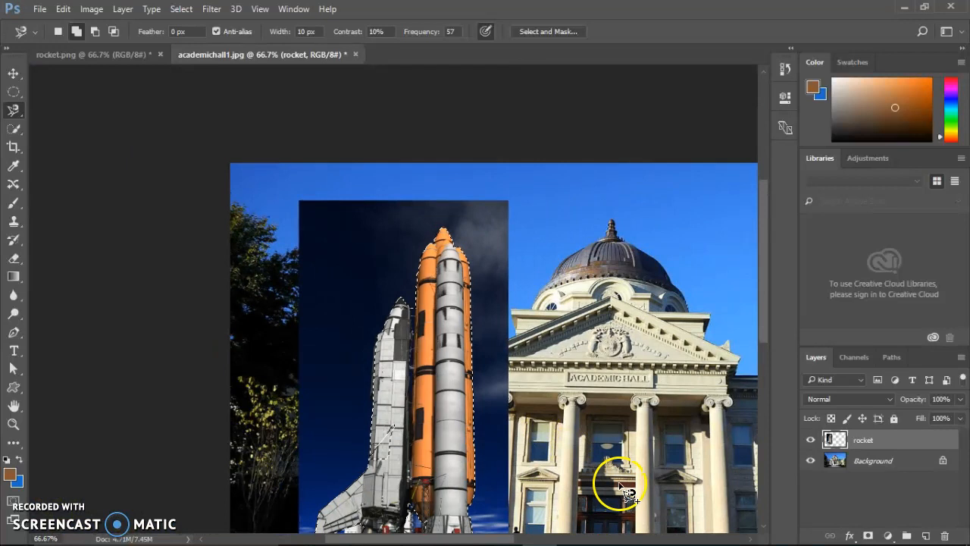
pyautogui.scroll(-3, 621, 488)
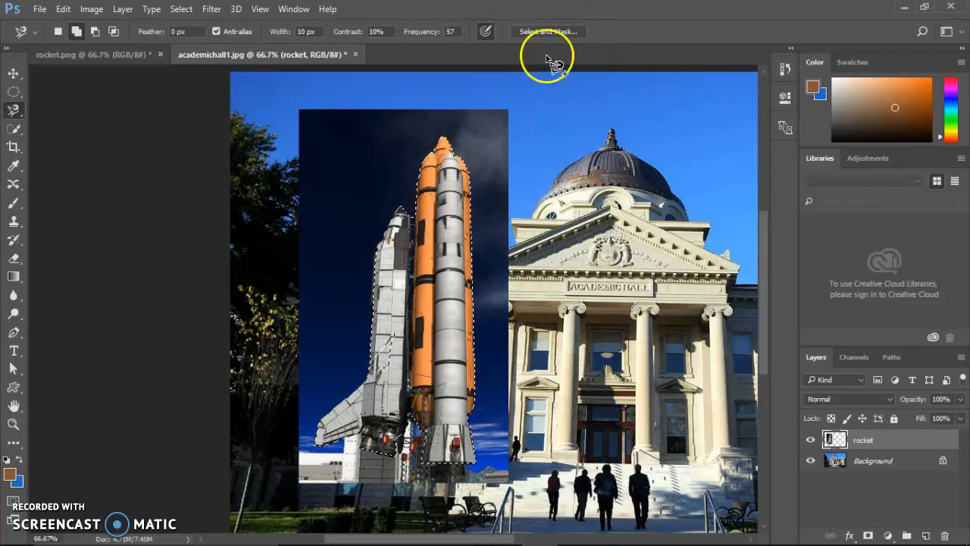
pyautogui.click(555, 30)
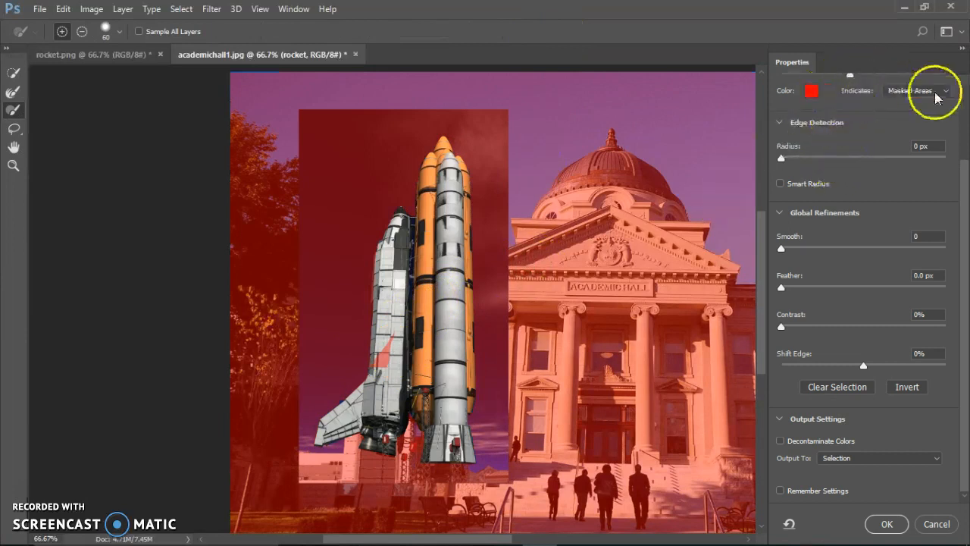
pyautogui.moveTo(965, 197); pyautogui.dragTo(963, 105)
pyautogui.moveTo(842, 170); pyautogui.dragTo(883, 173)
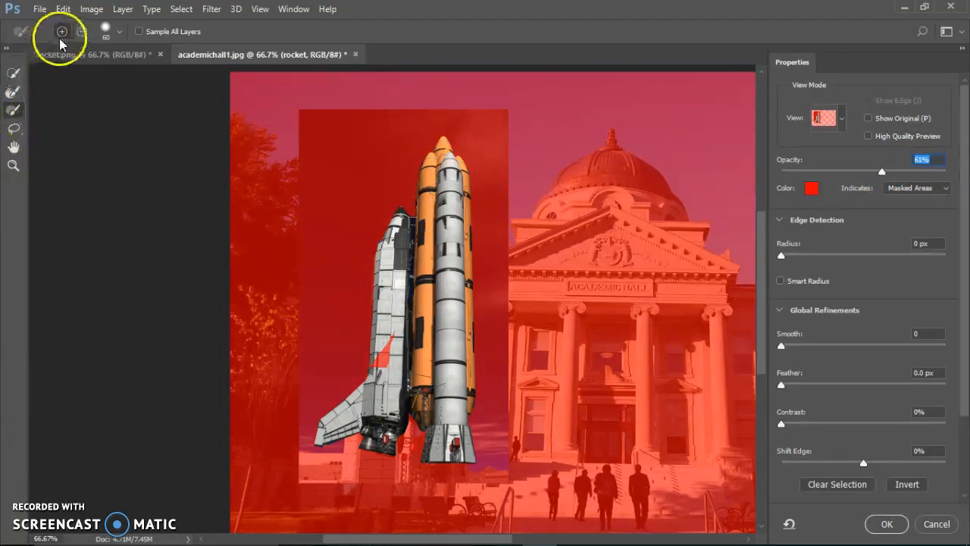
# Step: Brush the masked patch on the shuttle's body into the selection, then switch to the Lasso tool
pyautogui.moveTo(400, 342)
pyautogui.mouseDown()
pyautogui.moveTo(397, 336)
pyautogui.moveTo(386, 372)
pyautogui.moveTo(444, 346)
pyautogui.moveTo(460, 439)
pyautogui.moveTo(450, 423)
pyautogui.moveTo(381, 434)
pyautogui.moveTo(387, 426)
pyautogui.mouseUp()
pyautogui.moveTo(438, 230)
pyautogui.mouseDown()
pyautogui.moveTo(445, 173)
pyautogui.moveTo(417, 334)
pyautogui.moveTo(399, 307)
pyautogui.mouseUp()
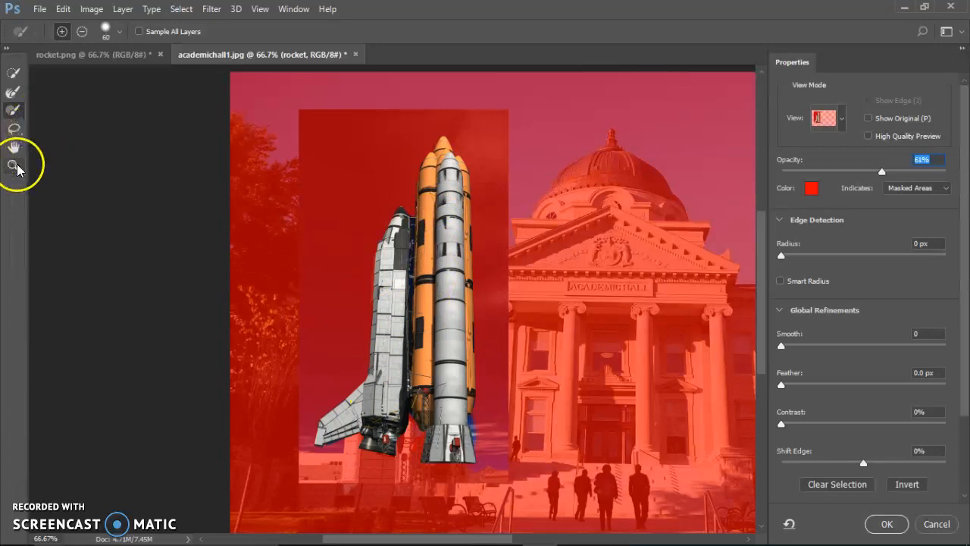
pyautogui.click(15, 132)
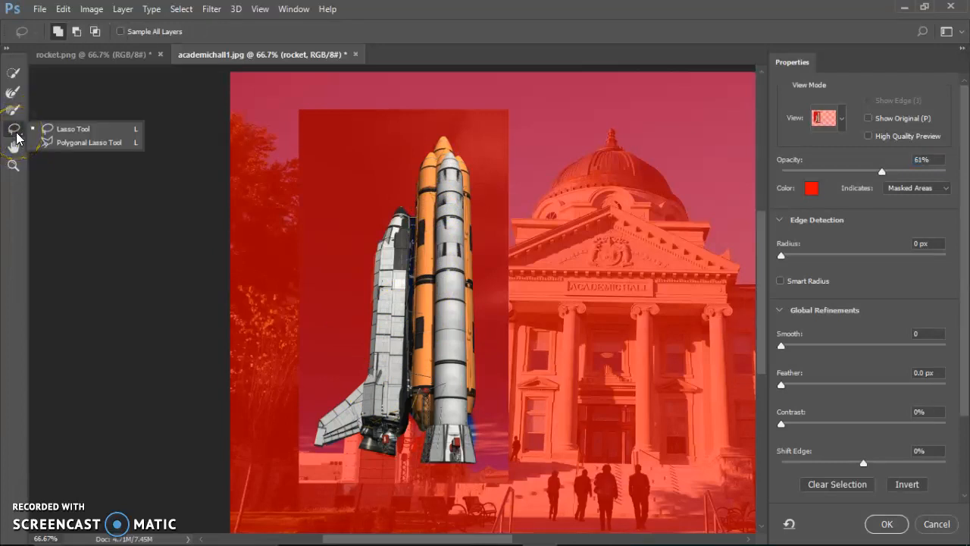
pyautogui.click(17, 132)
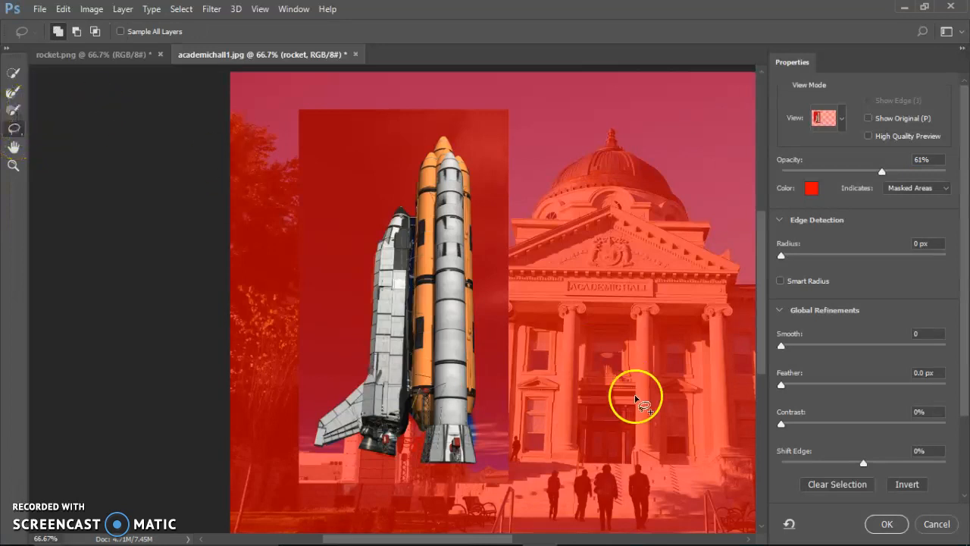
# Step: Output the refined selection to a new layer with layer mask and compare it with the original rocket layer
pyautogui.scroll(-3, 956, 405)
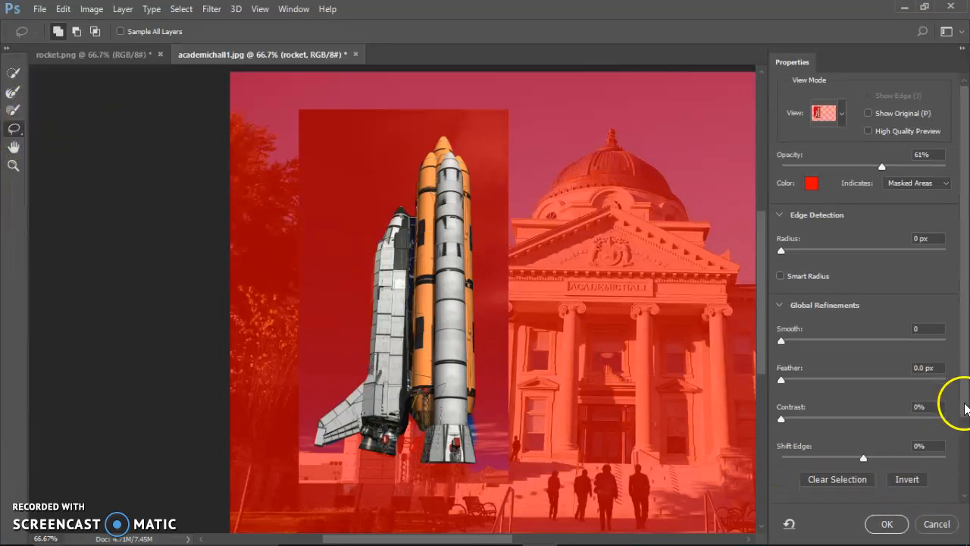
pyautogui.click(842, 456)
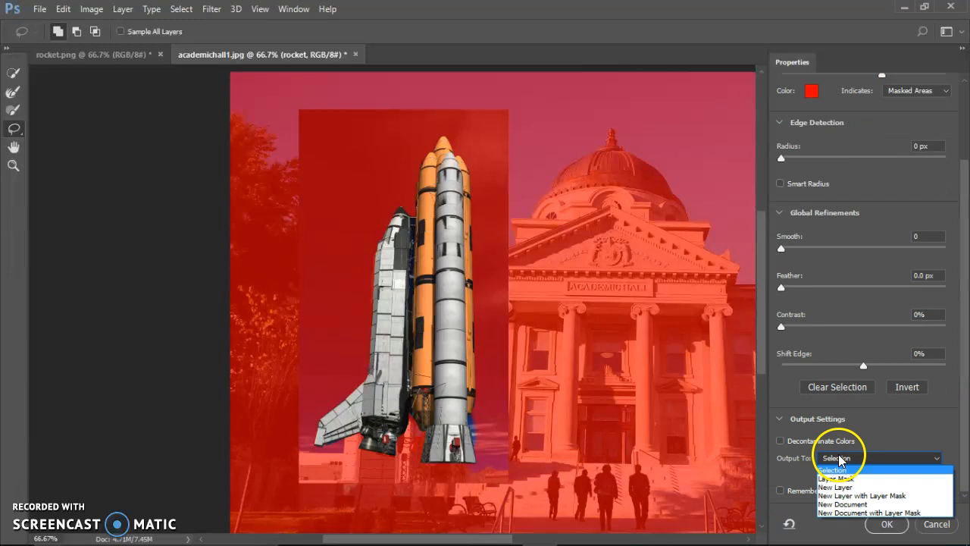
pyautogui.click(870, 497)
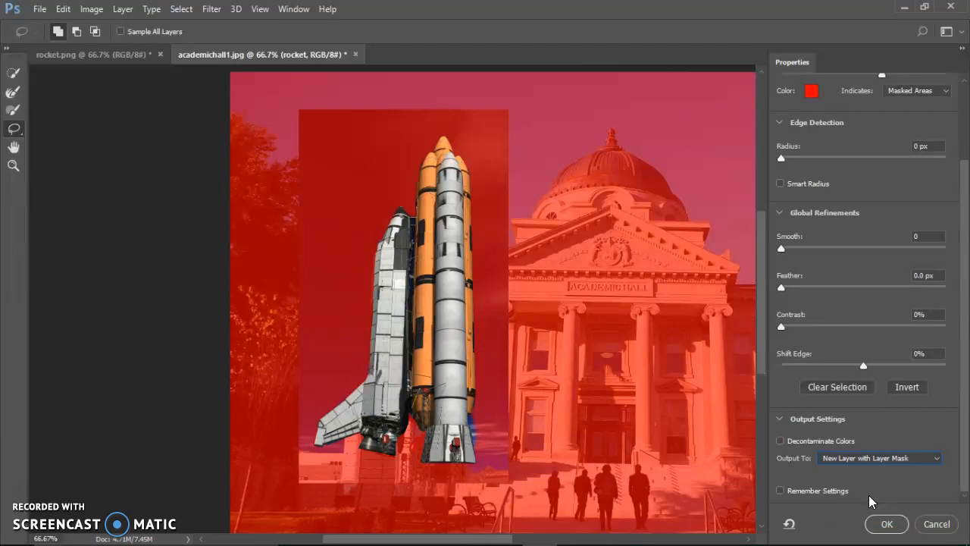
pyautogui.click(887, 524)
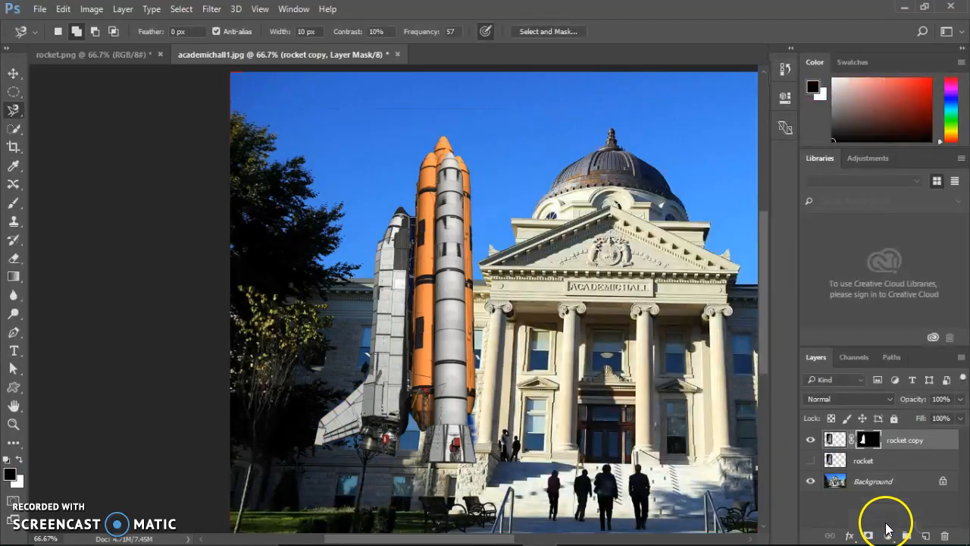
pyautogui.click(811, 460)
pyautogui.click(810, 460)
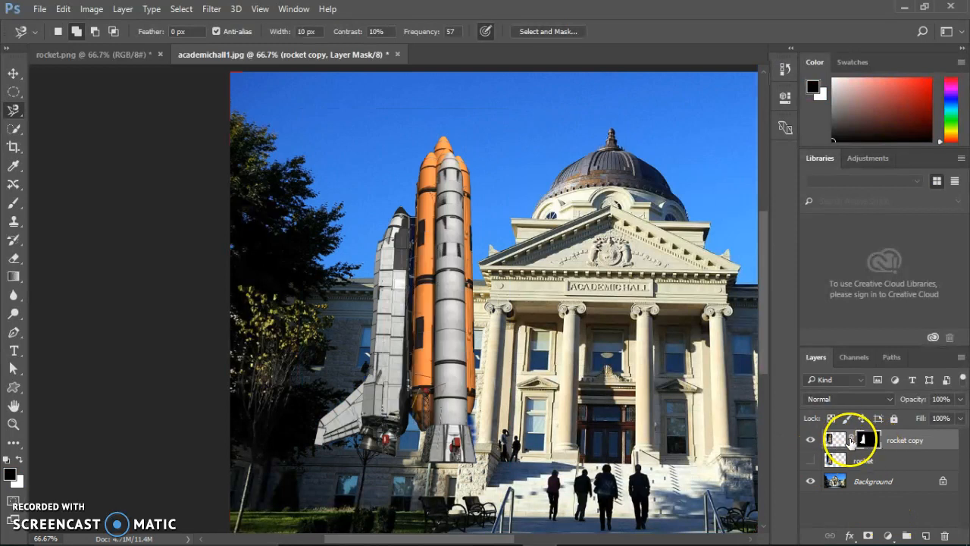
# Step: Scale the rocket copy layer's image to about 53% with Free Transform
pyautogui.click(840, 441)
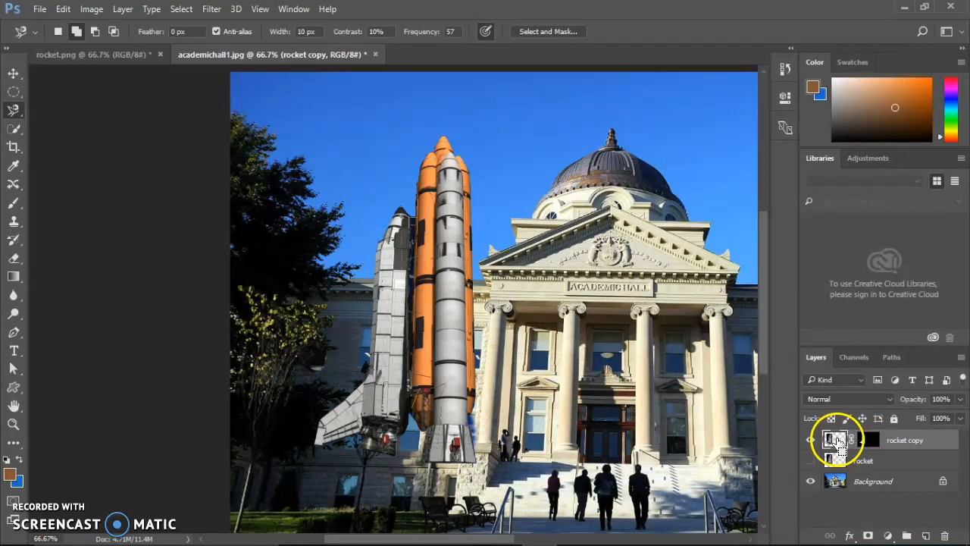
pyautogui.hotkey('ctrl', 't')
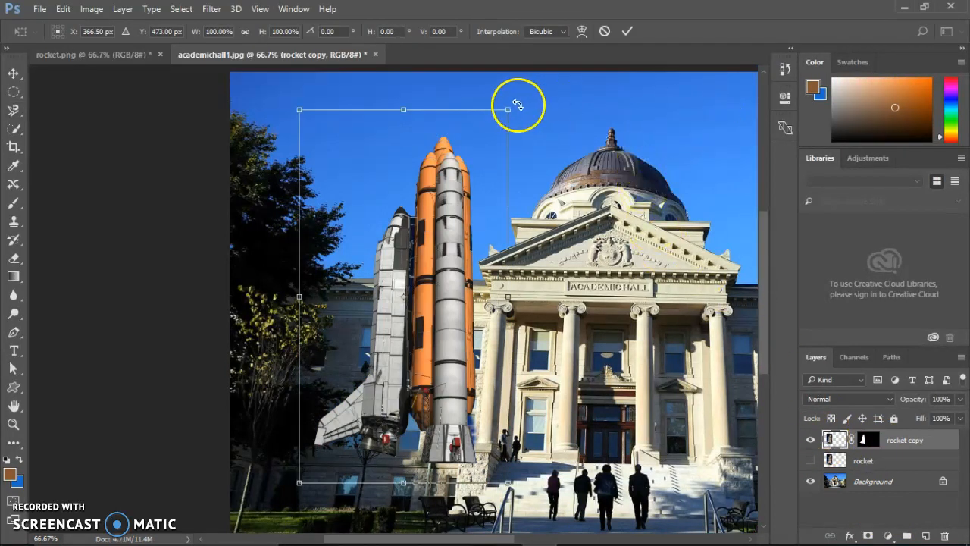
pyautogui.moveTo(508, 107); pyautogui.dragTo(409, 286)
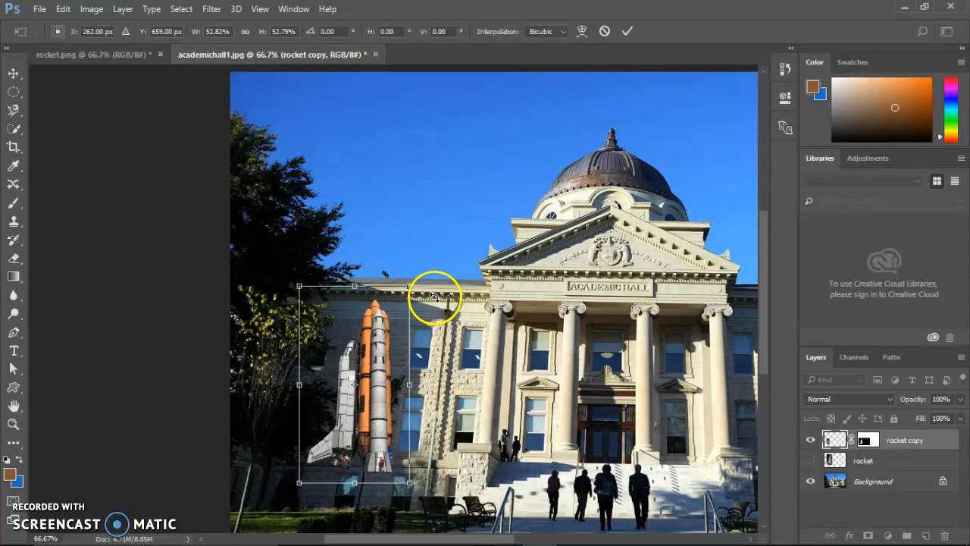
pyautogui.press('Return')
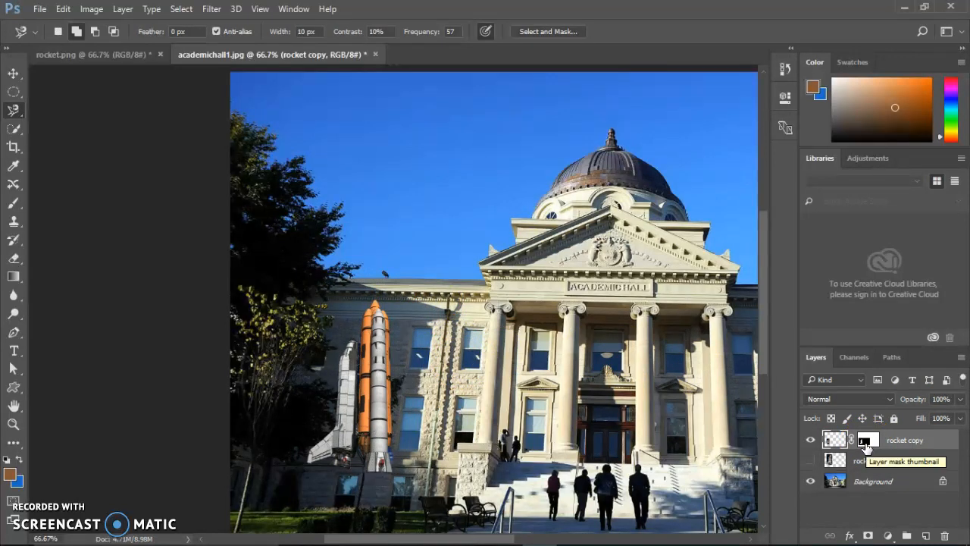
# Step: Undo the scaling and the rocket copy output, and reopen the rocket layer's selection in Select and Mask
pyautogui.click(875, 440)
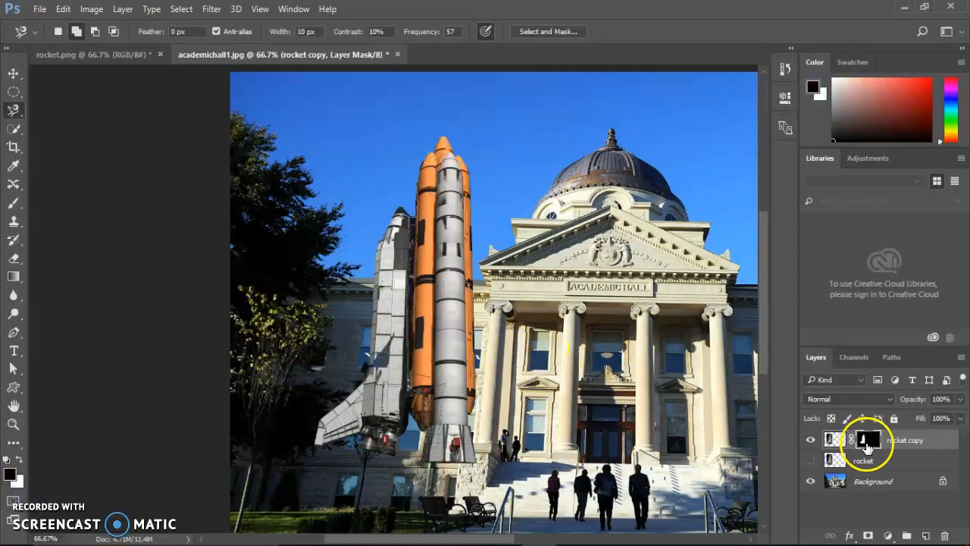
pyautogui.hotkey('ctrl', 'z')
pyautogui.click(811, 441)
pyautogui.click(543, 34)
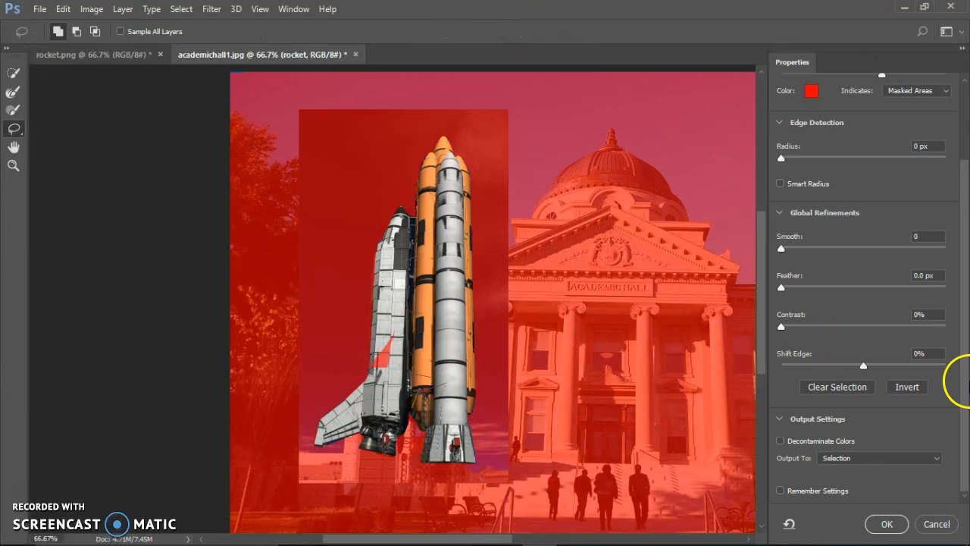
# Step: Brush the masked patch on the shuttle's body into the selection, leaving the output set to Selection
pyautogui.click(849, 458)
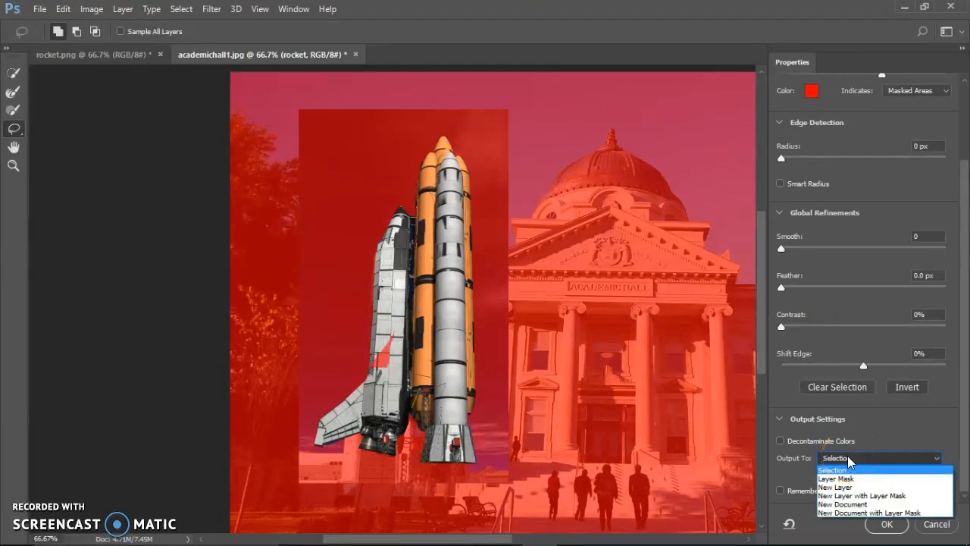
pyautogui.click(832, 456)
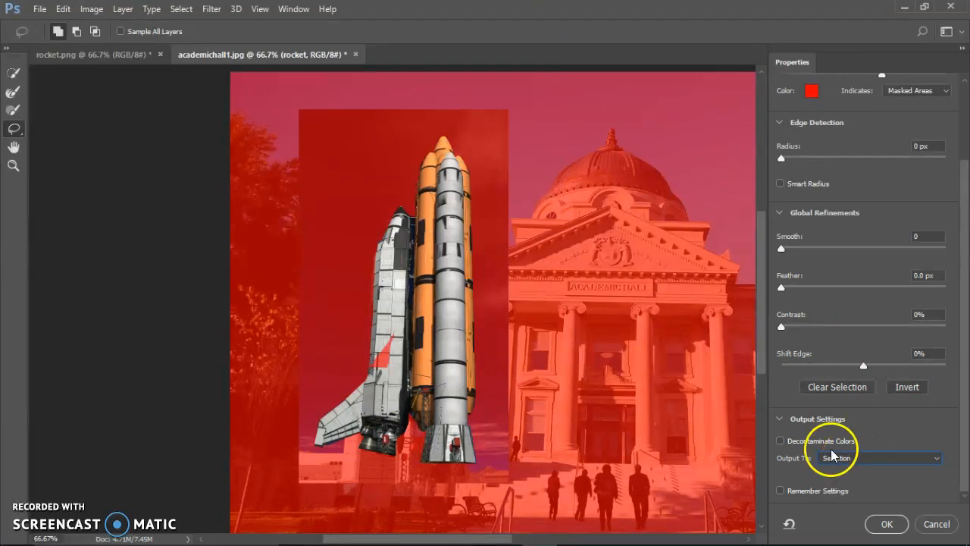
pyautogui.click(14, 110)
pyautogui.moveTo(351, 404)
pyautogui.mouseDown()
pyautogui.moveTo(392, 339)
pyautogui.moveTo(384, 369)
pyautogui.mouseUp()
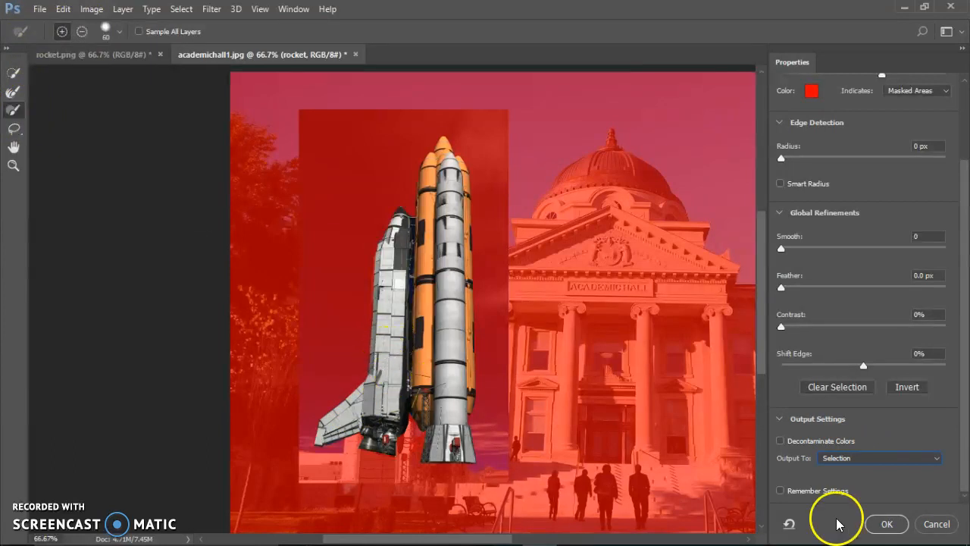
# Step: Output the refined selection as a Layer Mask on the rocket layer and select the mask
pyautogui.click(849, 458)
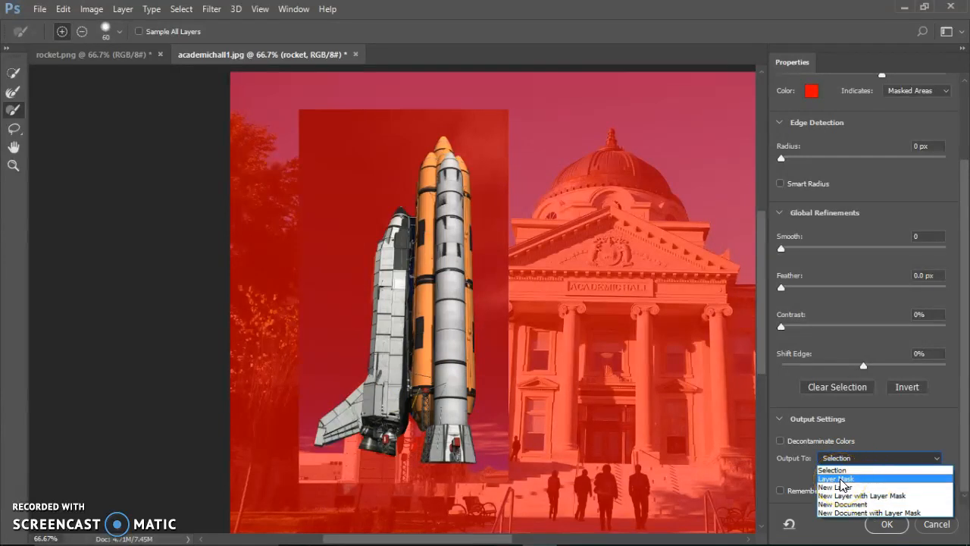
pyautogui.click(842, 479)
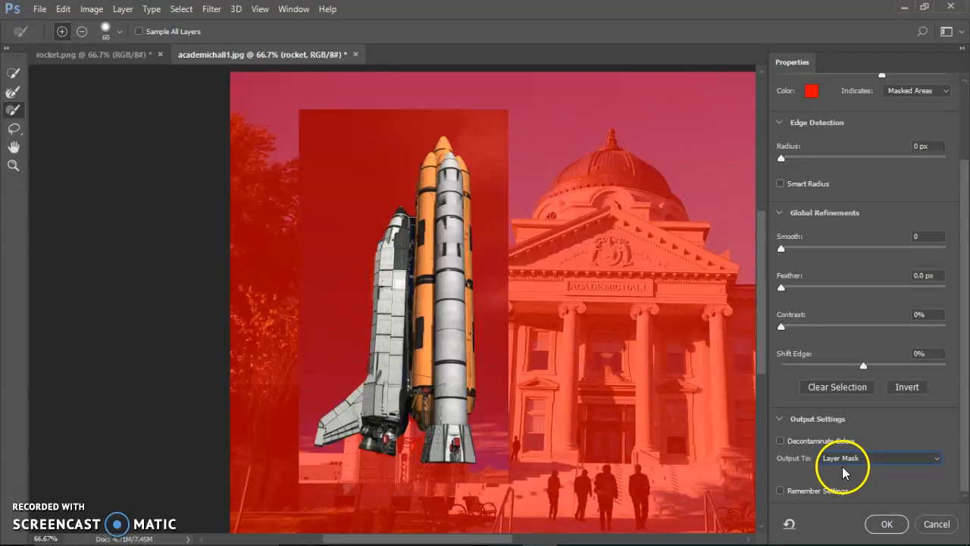
pyautogui.click(885, 524)
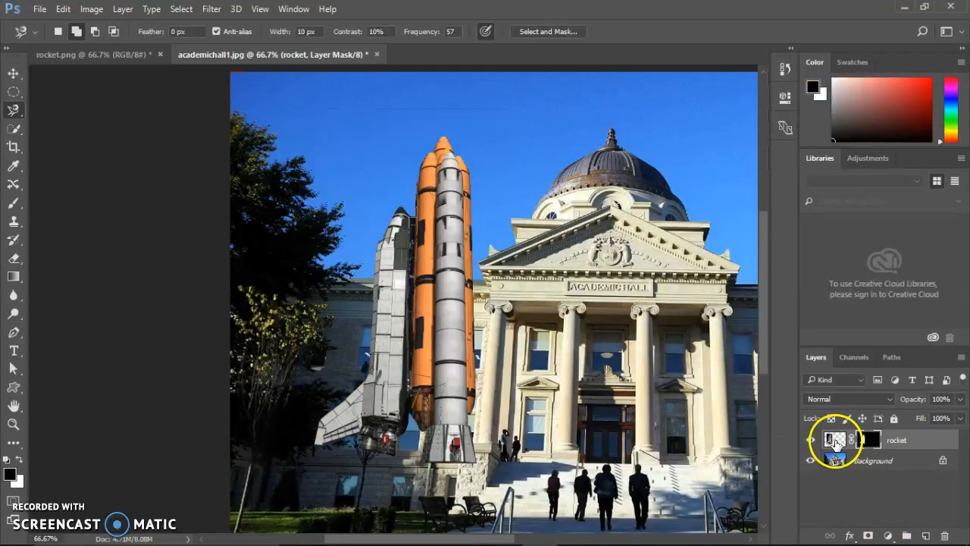
pyautogui.click(870, 447)
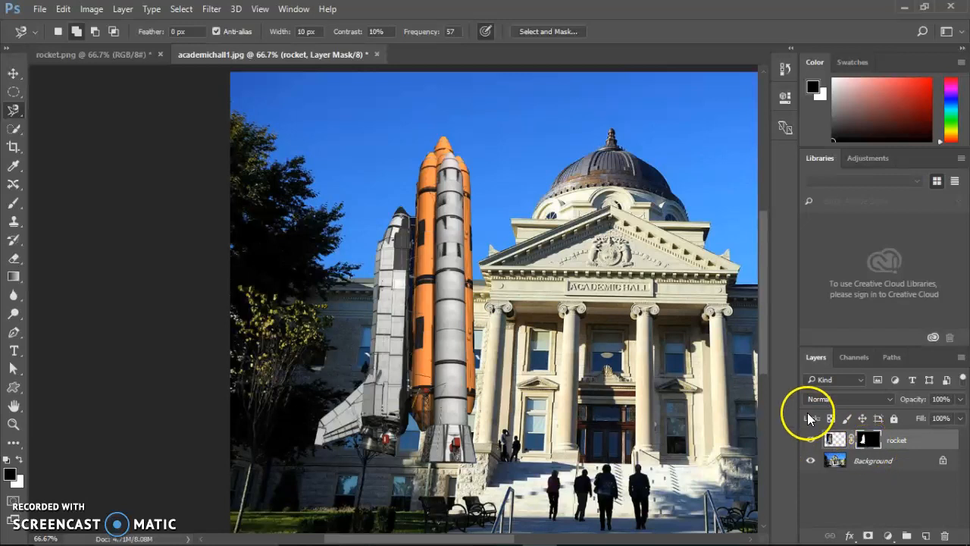
# Step: Scale the masked rocket layer to about 53% with Free Transform and tilt it slightly counter-clockwise
pyautogui.hotkey('ctrl', 't')
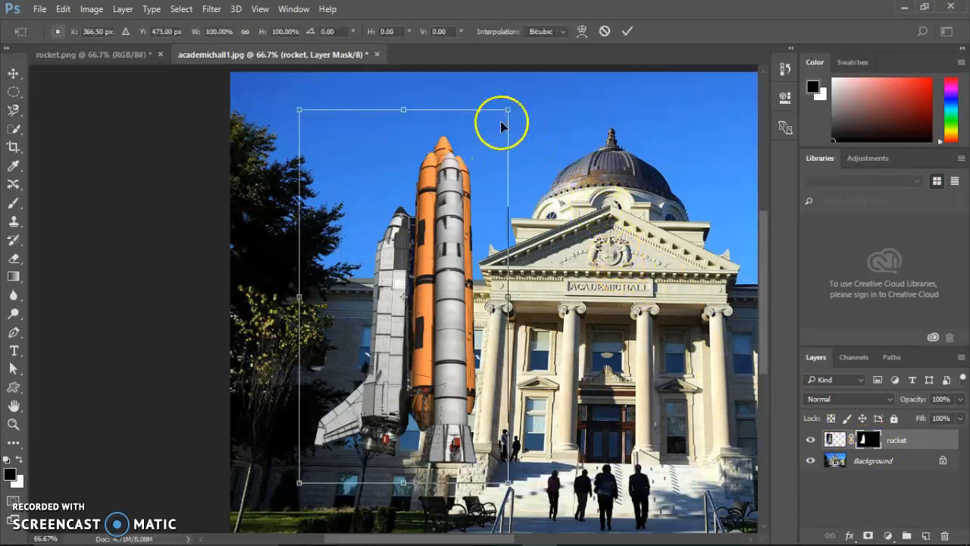
pyautogui.moveTo(509, 109); pyautogui.dragTo(426, 296)
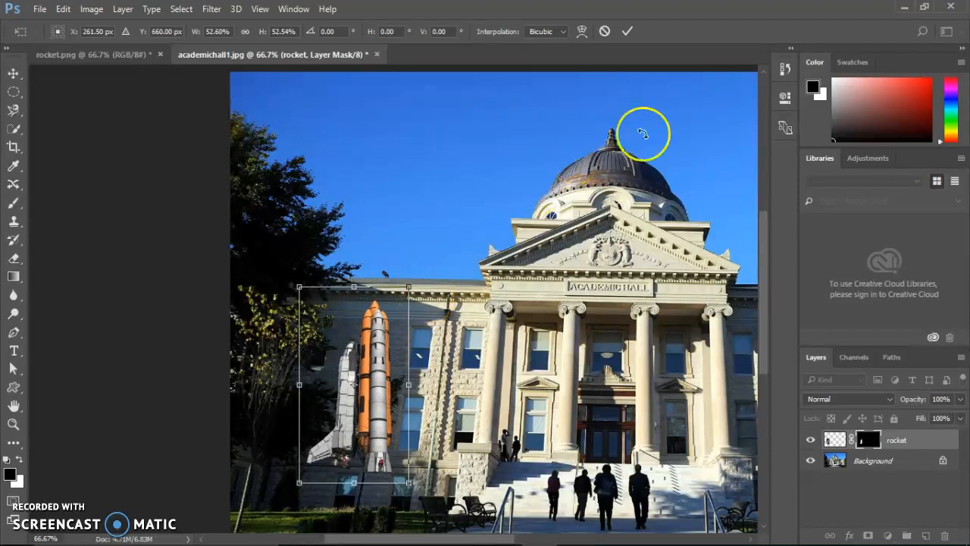
pyautogui.moveTo(642, 134); pyautogui.dragTo(629, 22)
pyautogui.click(629, 31)
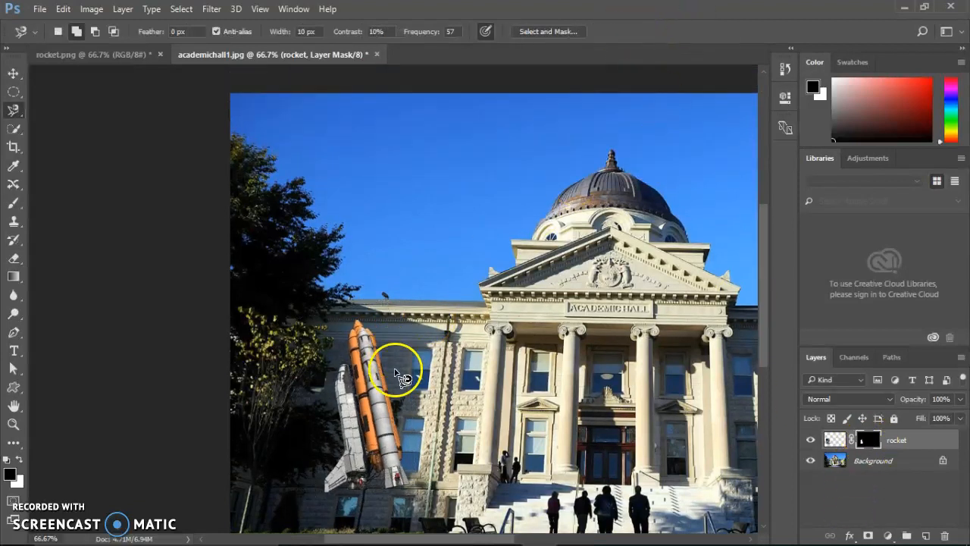
# Step: Rotate the shuttle about 77° clockwise and move it into the sky beside the dome
pyautogui.hotkey('ctrl', 't')
pyautogui.moveTo(498, 329); pyautogui.dragTo(553, 512)
pyautogui.moveTo(354, 440); pyautogui.dragTo(453, 195)
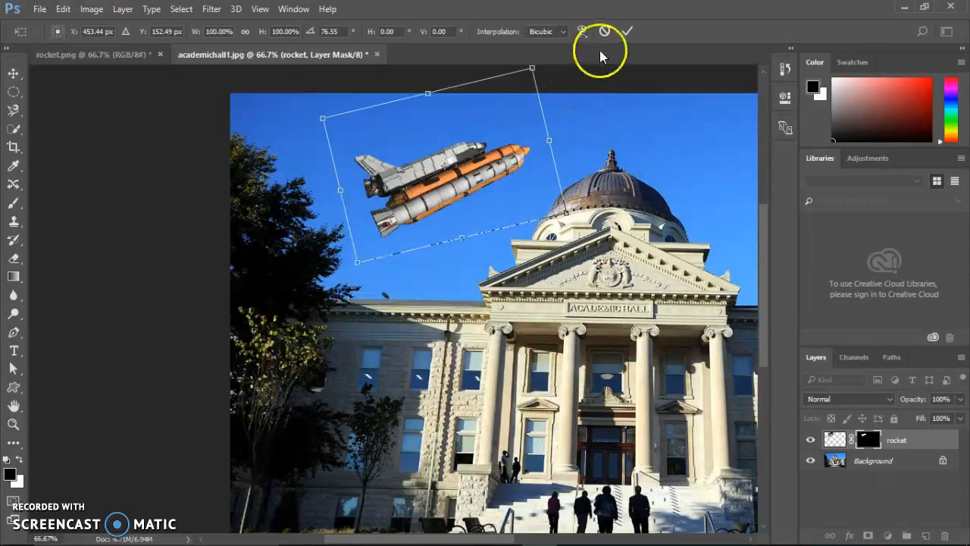
pyautogui.click(627, 31)
pyautogui.press('w')
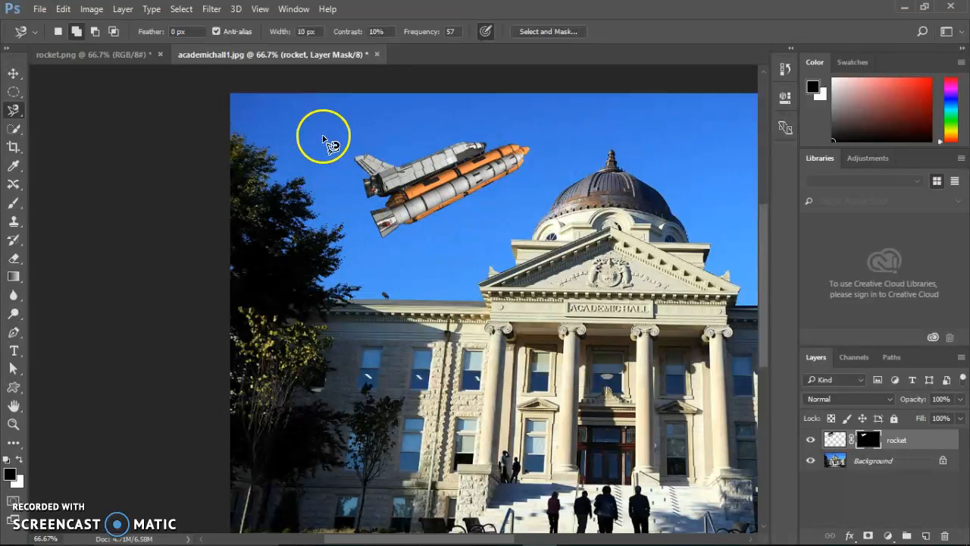
# Step: Shrink the shuttle in the sky to about 36% of its size with Free Transform
pyautogui.hotkey('ctrl', '+')
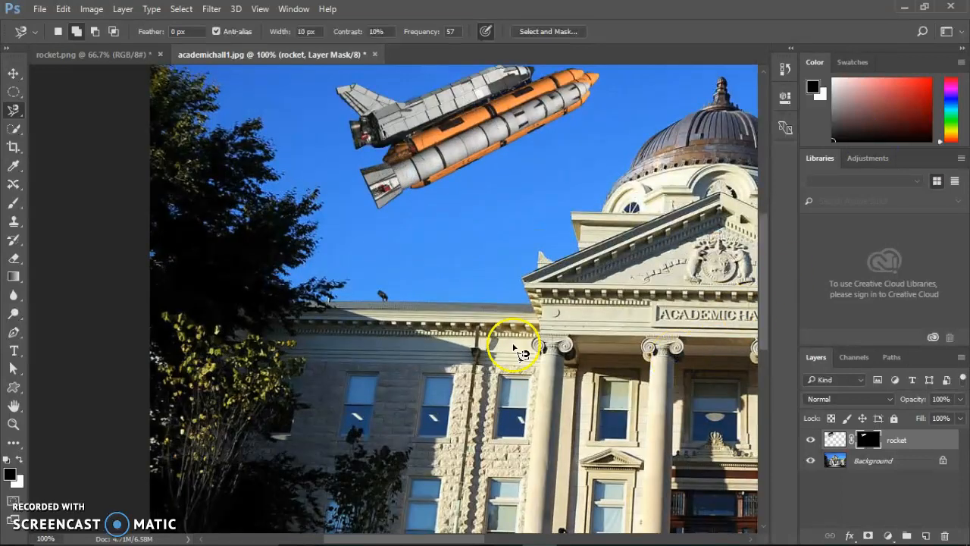
pyautogui.scroll(2, 455, 303)
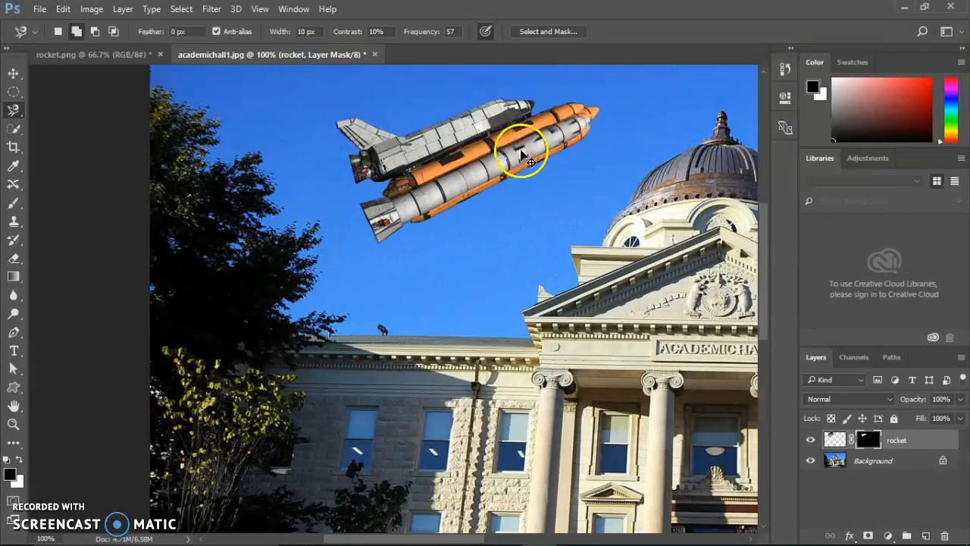
pyautogui.hotkey('ctrl', 't')
pyautogui.moveTo(638, 271); pyautogui.dragTo(455, 136)
pyautogui.moveTo(394, 97); pyautogui.dragTo(329, 130)
pyautogui.moveTo(391, 153); pyautogui.dragTo(358, 125)
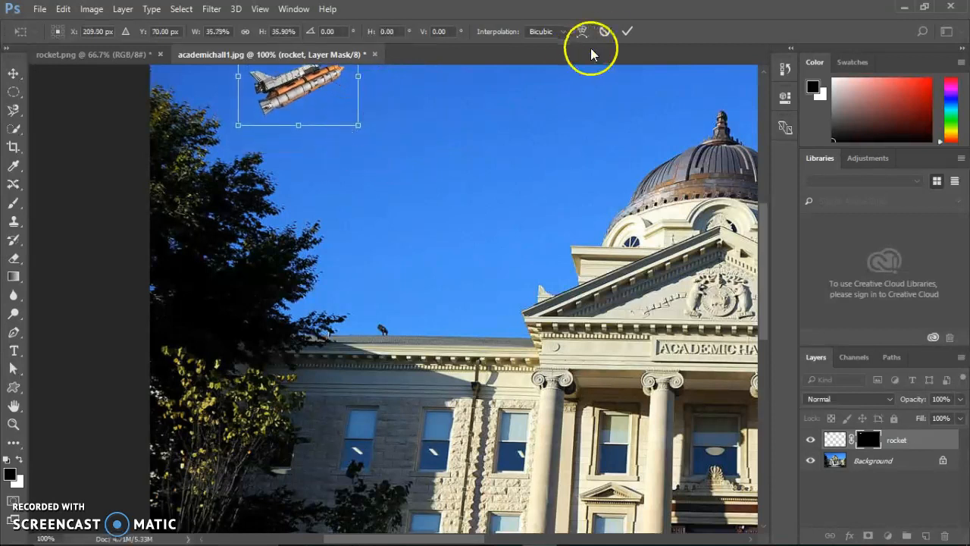
pyautogui.press('l')
pyautogui.click(628, 28)
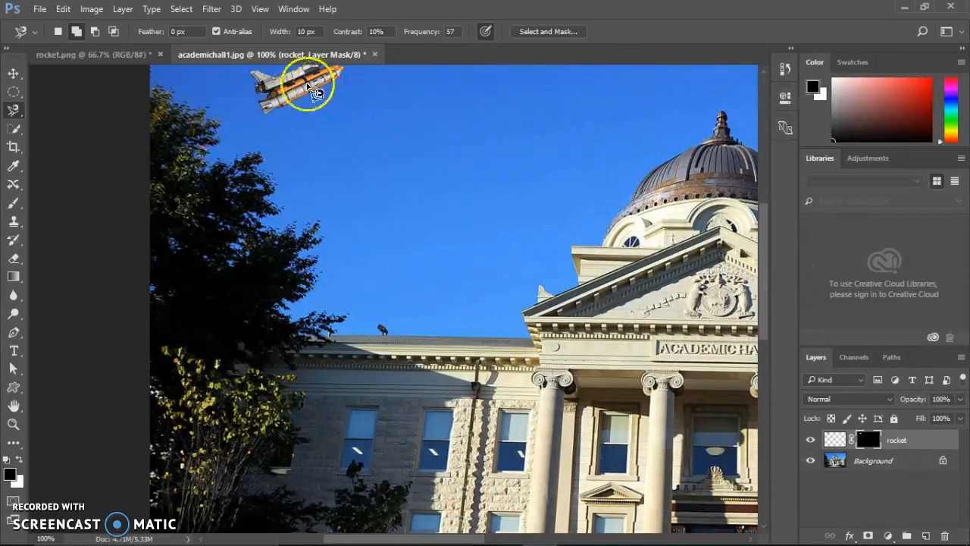
# Step: Move the small shuttle lower in the sky, enlarge it to about 279% and place it beside the dome
pyautogui.click(13, 72)
pyautogui.moveTo(256, 80); pyautogui.dragTo(392, 299)
pyautogui.hotkey('ctrl', 't')
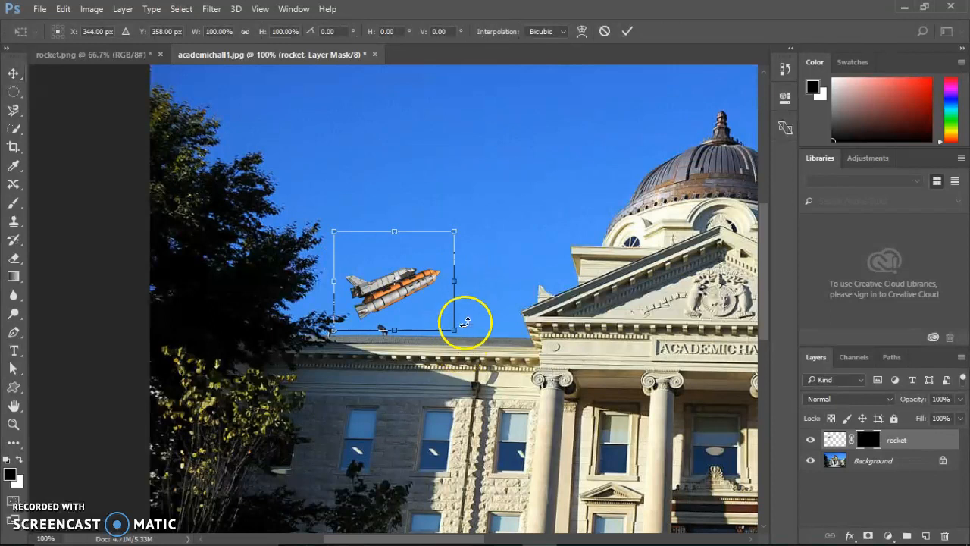
pyautogui.moveTo(457, 329); pyautogui.dragTo(674, 478)
pyautogui.moveTo(481, 412); pyautogui.dragTo(434, 251)
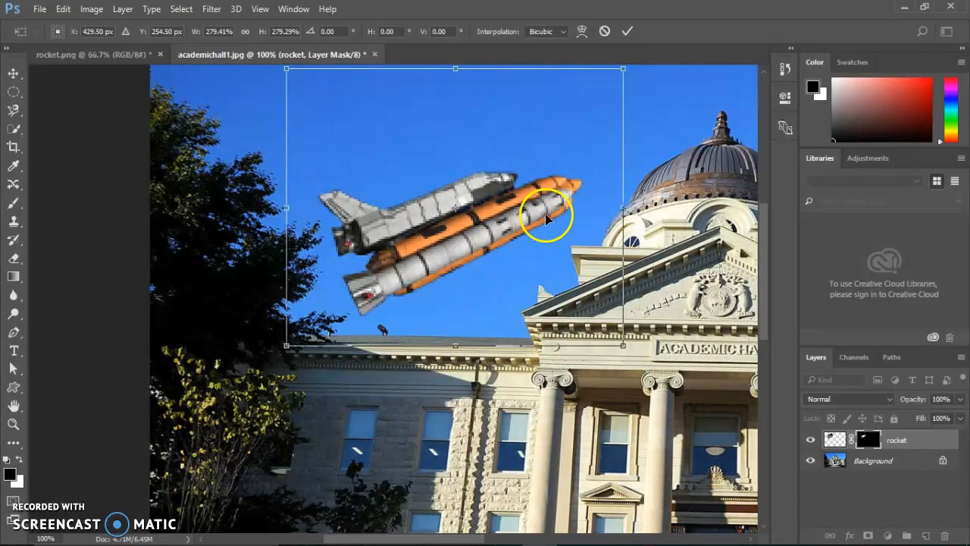
pyautogui.click(626, 32)
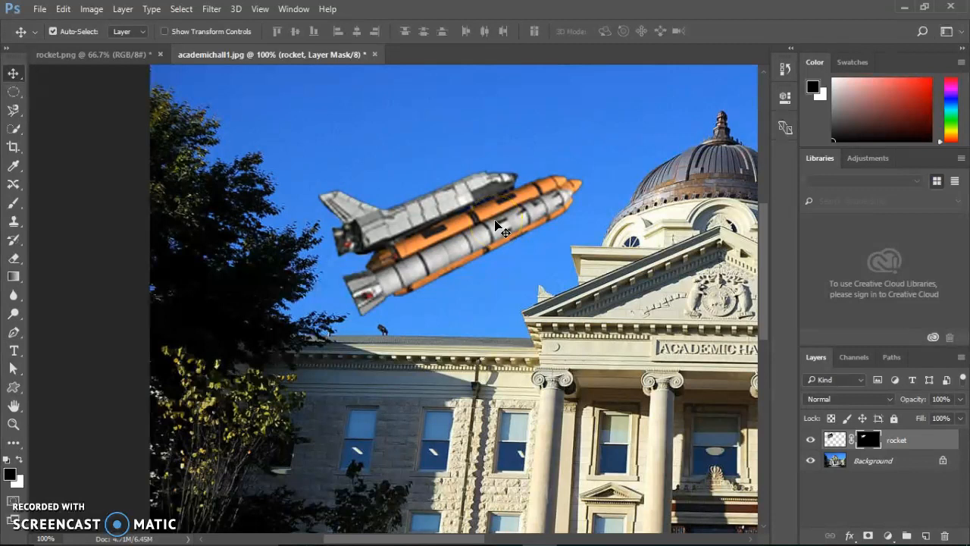
# Step: Undo the shrinking and enlarging of the shuttle, and move it slightly lower in the sky
pyautogui.hotkey('ctrl', 'z')
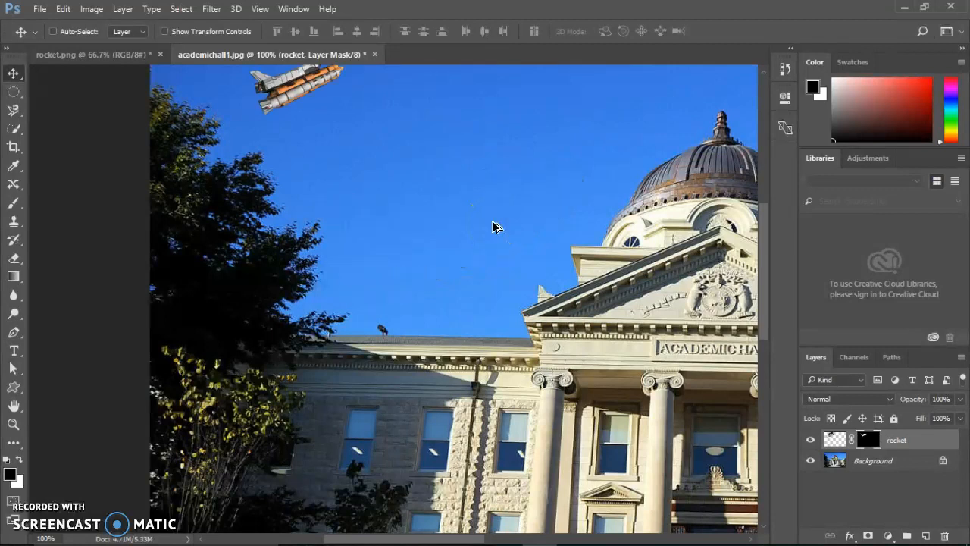
pyautogui.hotkey('ctrl', 'z')
pyautogui.click(495, 155)
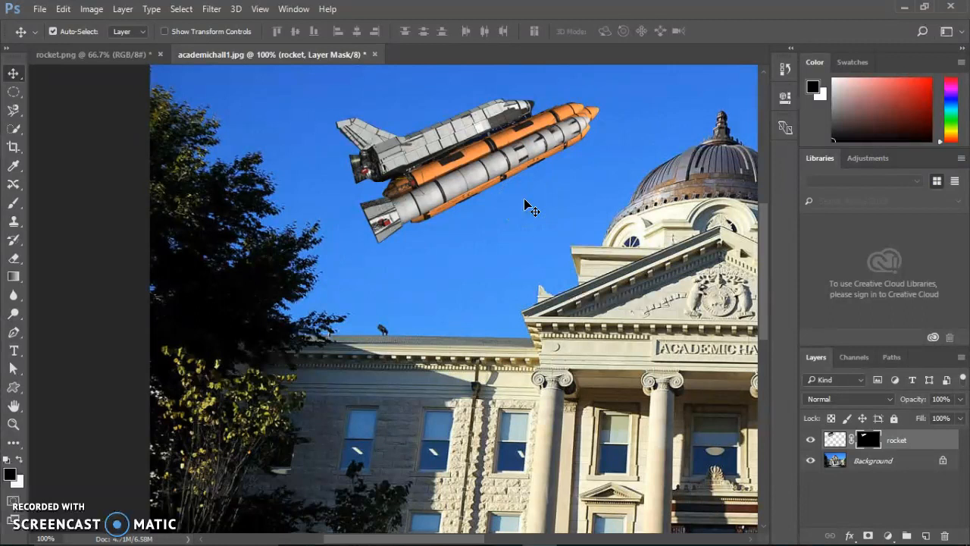
pyautogui.moveTo(523, 158); pyautogui.dragTo(535, 196)
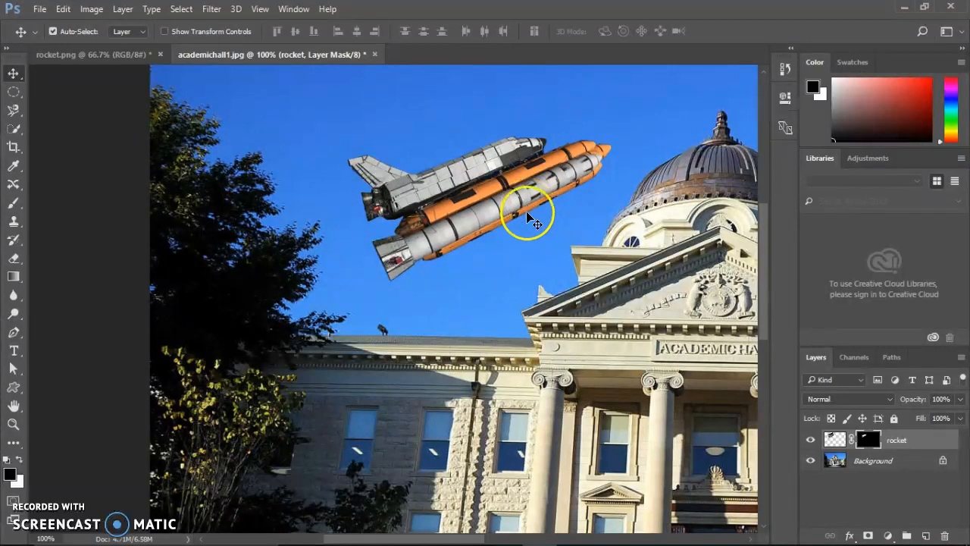
pyautogui.click(852, 446)
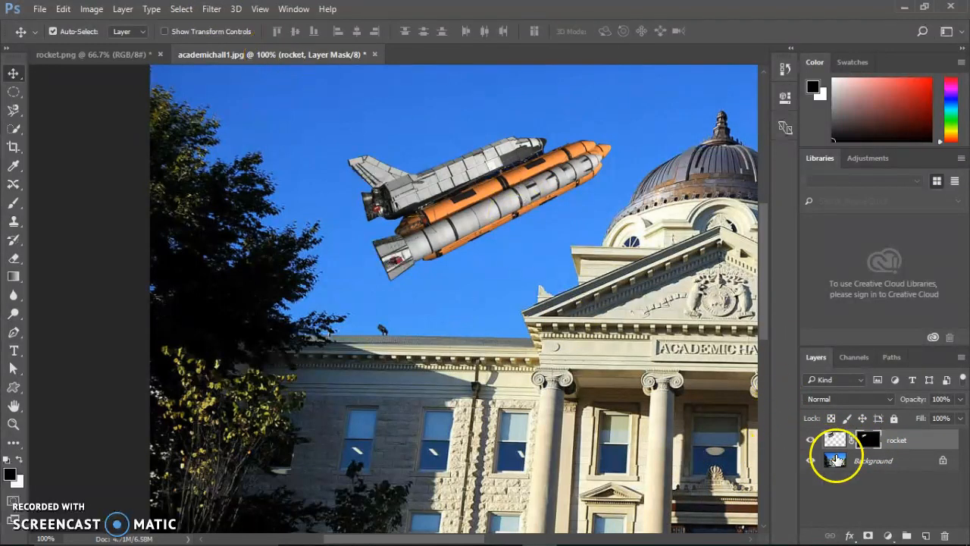
# Step: Step back through the history to the unmasked rocket layer with its active selection
pyautogui.hotkey('ctrl', 'alt', 'z')
pyautogui.hotkey('ctrl', 'alt', 'z')
pyautogui.hotkey('ctrl', 'alt', 'z')
pyautogui.hotkey('ctrl', 'alt', 'z')
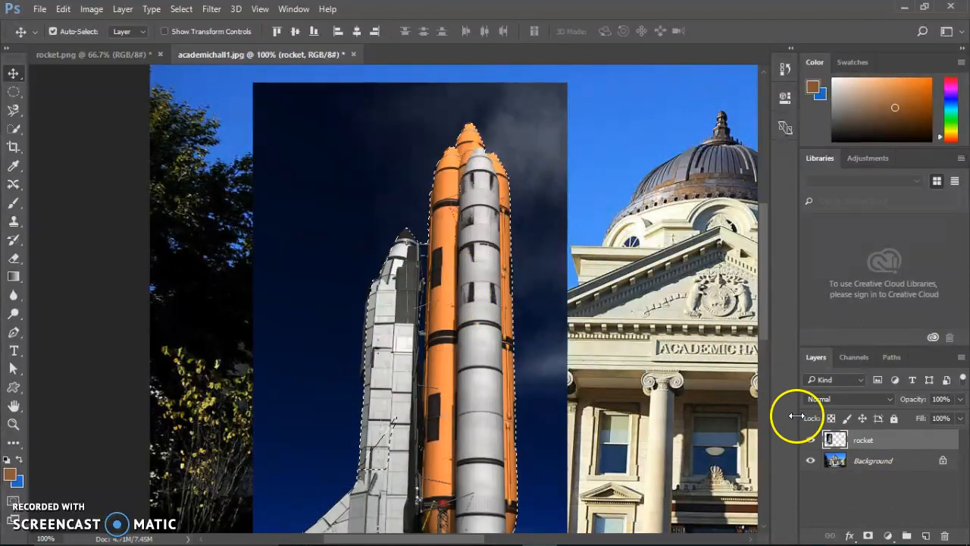
# Step: Refine the rocket selection in Select and Mask with output to Selection, and add it as the rocket layer's mask
pyautogui.scroll(-1, 798, 416)
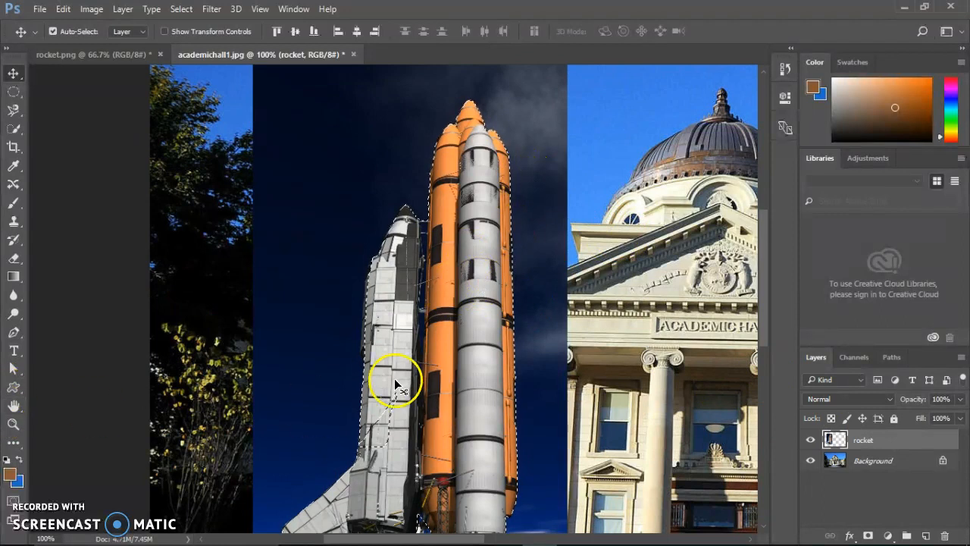
pyautogui.click(13, 110)
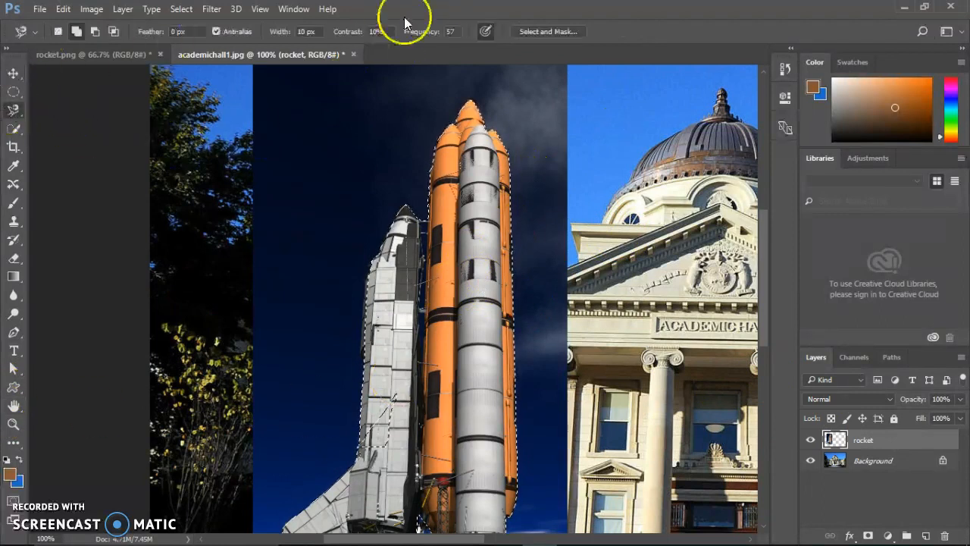
pyautogui.click(545, 31)
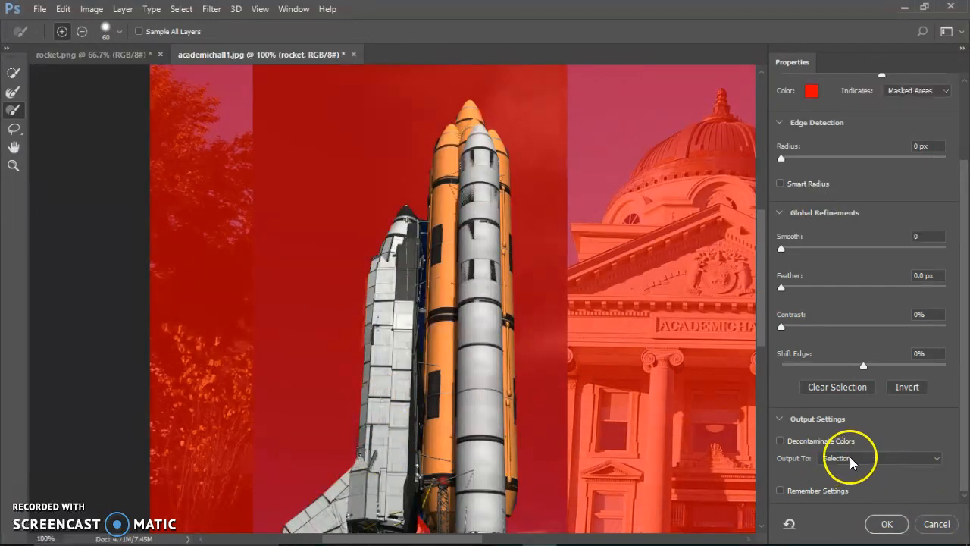
pyautogui.click(884, 522)
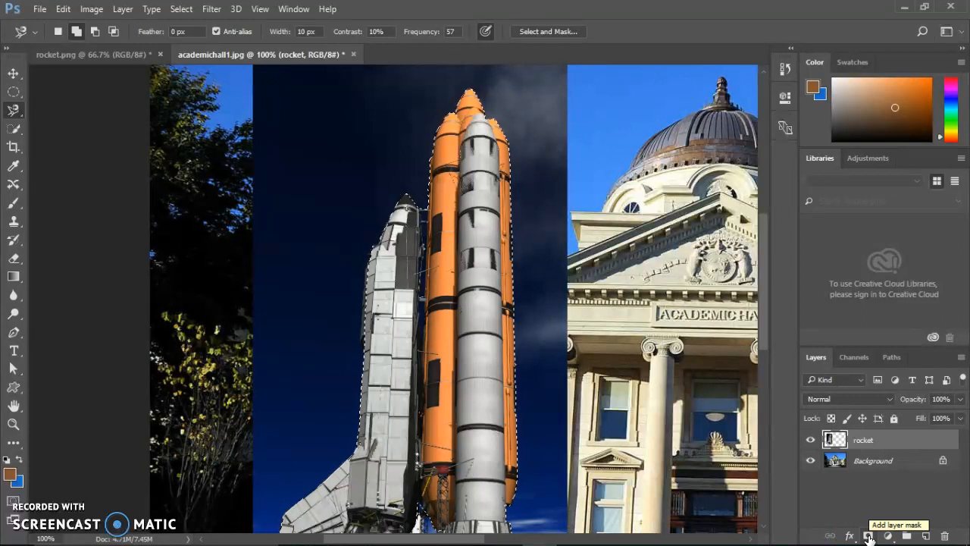
pyautogui.click(868, 536)
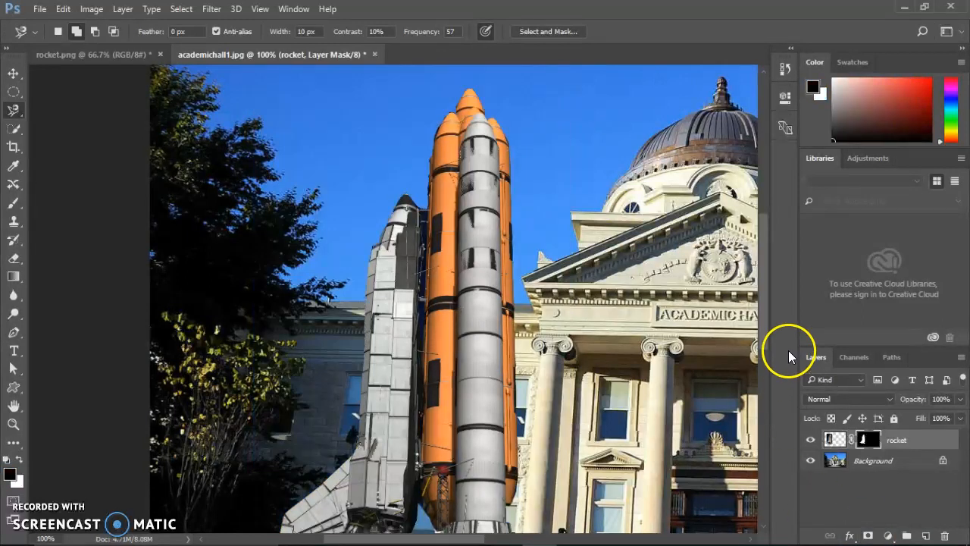
# Step: Scale the masked rocket layer down to about 72% with Free Transform, keeping its lower-left corner in place
pyautogui.moveTo(761, 324)
pyautogui.mouseDown()
pyautogui.moveTo(766, 364)
pyautogui.moveTo(769, 335)
pyautogui.mouseUp()
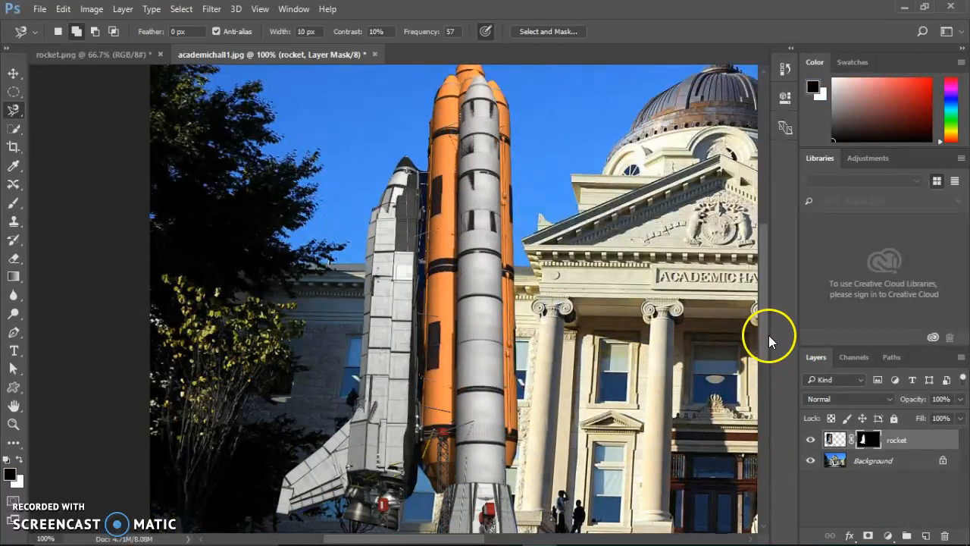
pyautogui.hotkey('ctrl', 't')
pyautogui.scroll(3, 623, 228)
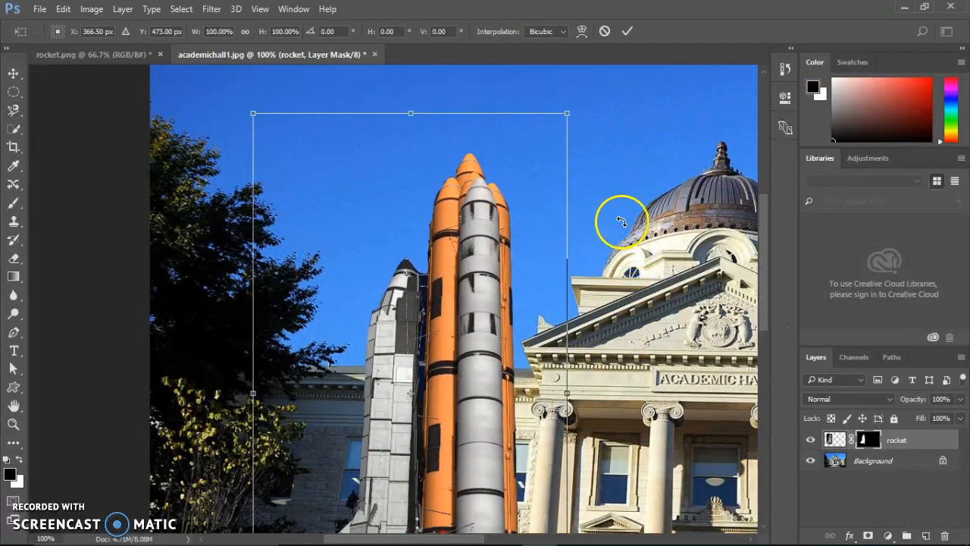
pyautogui.moveTo(569, 109); pyautogui.dragTo(485, 265)
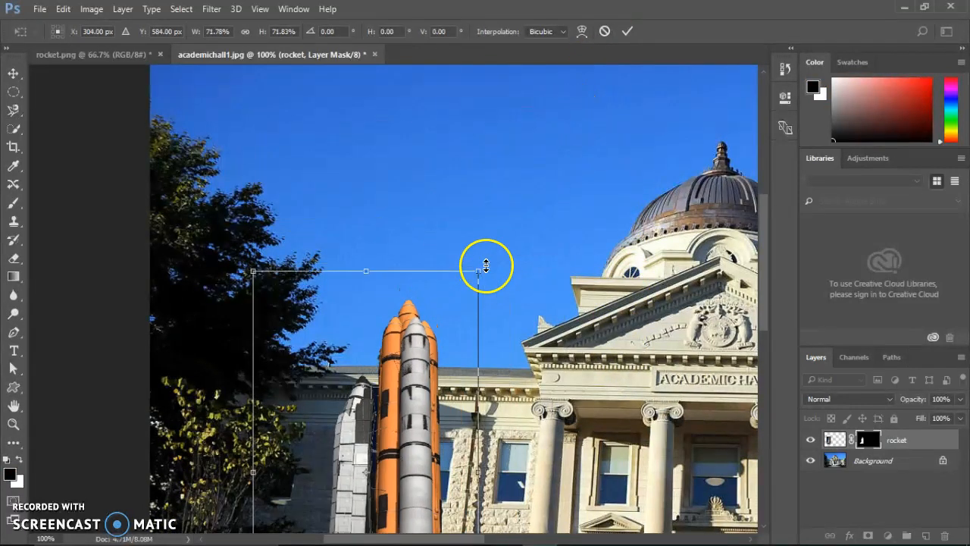
pyautogui.press('Return')
pyautogui.press('l')
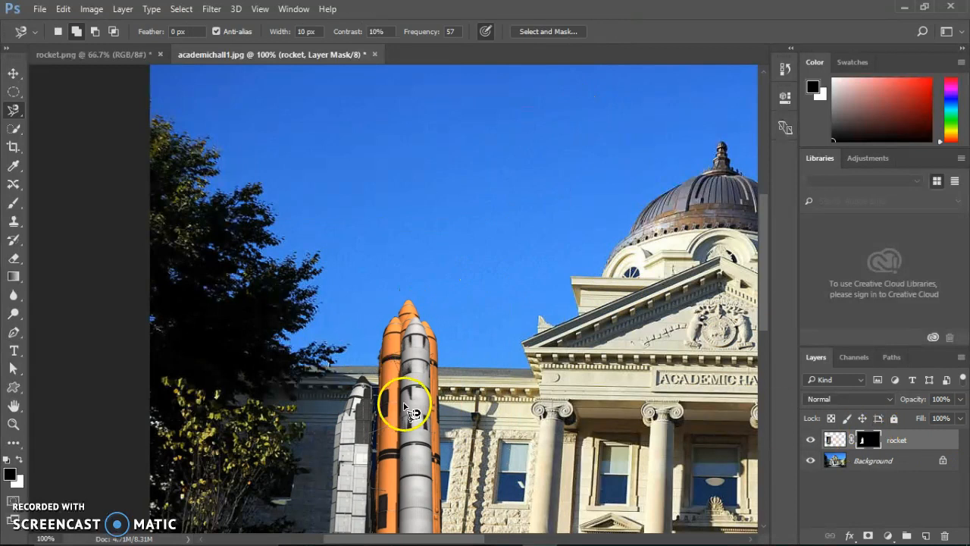
# Step: Move the shuttle up into the sky between the trees and dome, with its nose inside the image and its base overlapping the roofline
pyautogui.click(12, 73)
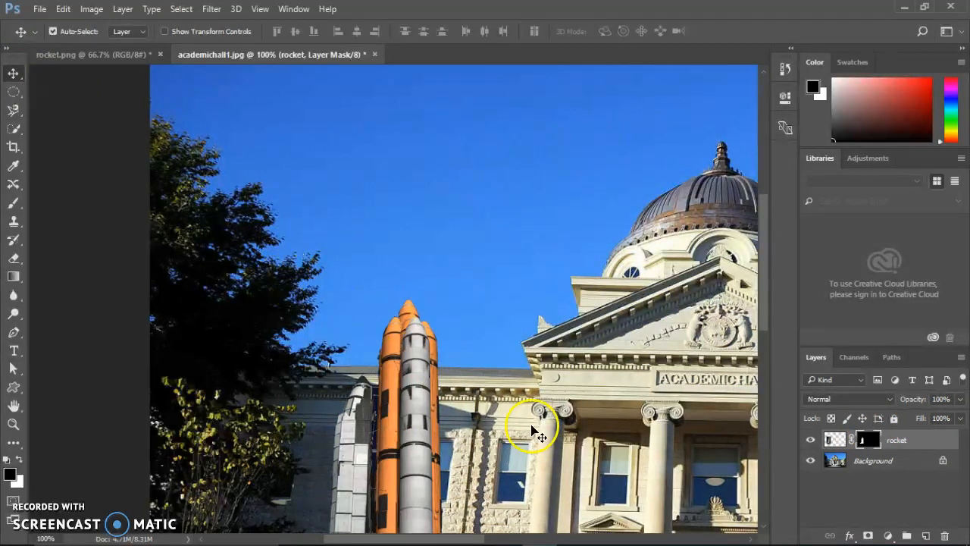
pyautogui.moveTo(429, 438); pyautogui.dragTo(492, 146)
pyautogui.scroll(3, 649, 384)
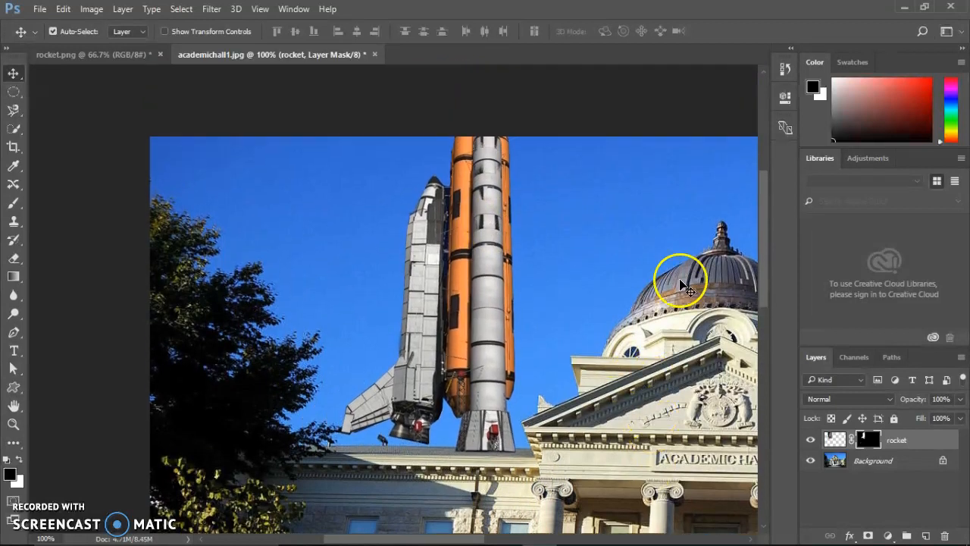
pyautogui.moveTo(502, 263); pyautogui.dragTo(501, 302)
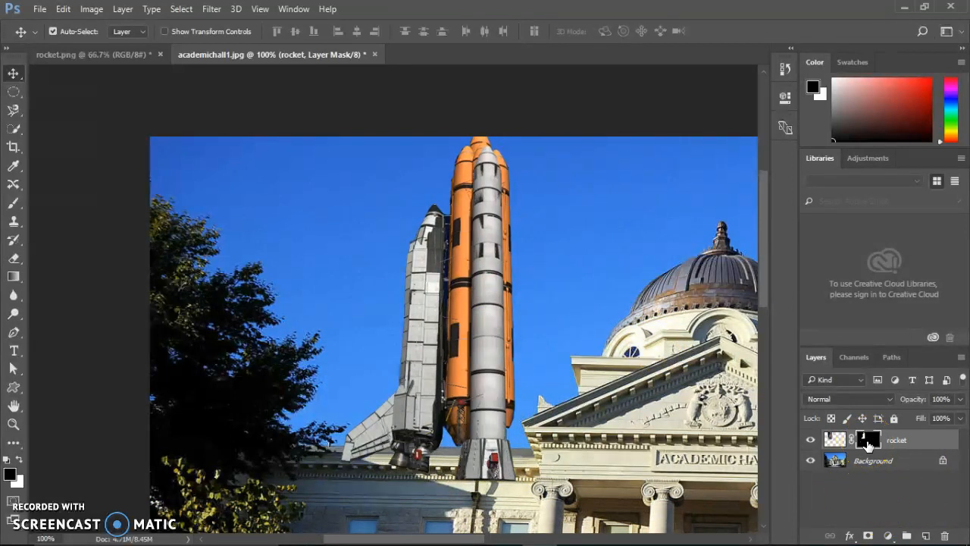
pyautogui.moveTo(462, 271); pyautogui.dragTo(459, 313)
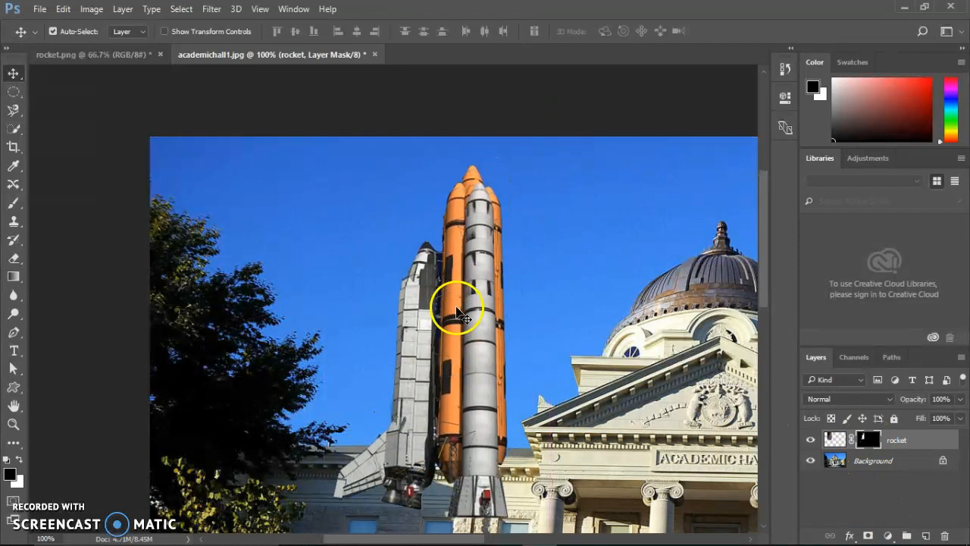